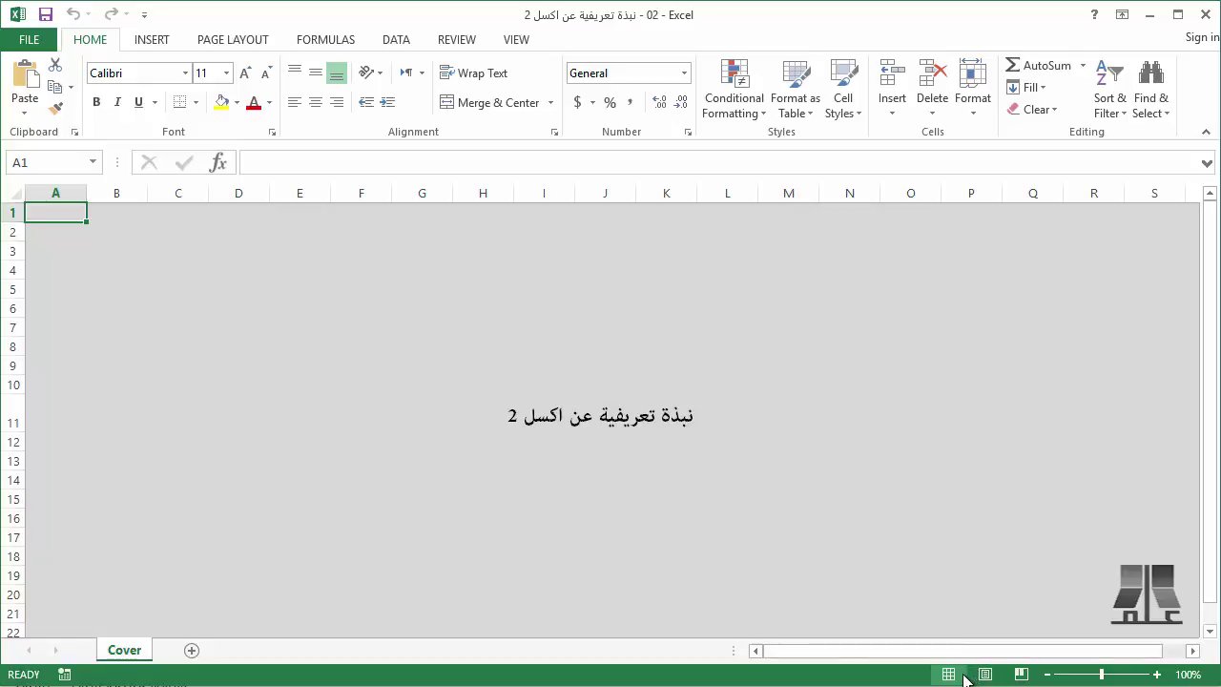
- Select cells E5, E10 and J14 on the Cover sheet
{"action": "left_click", "coordinate": [292, 290]}
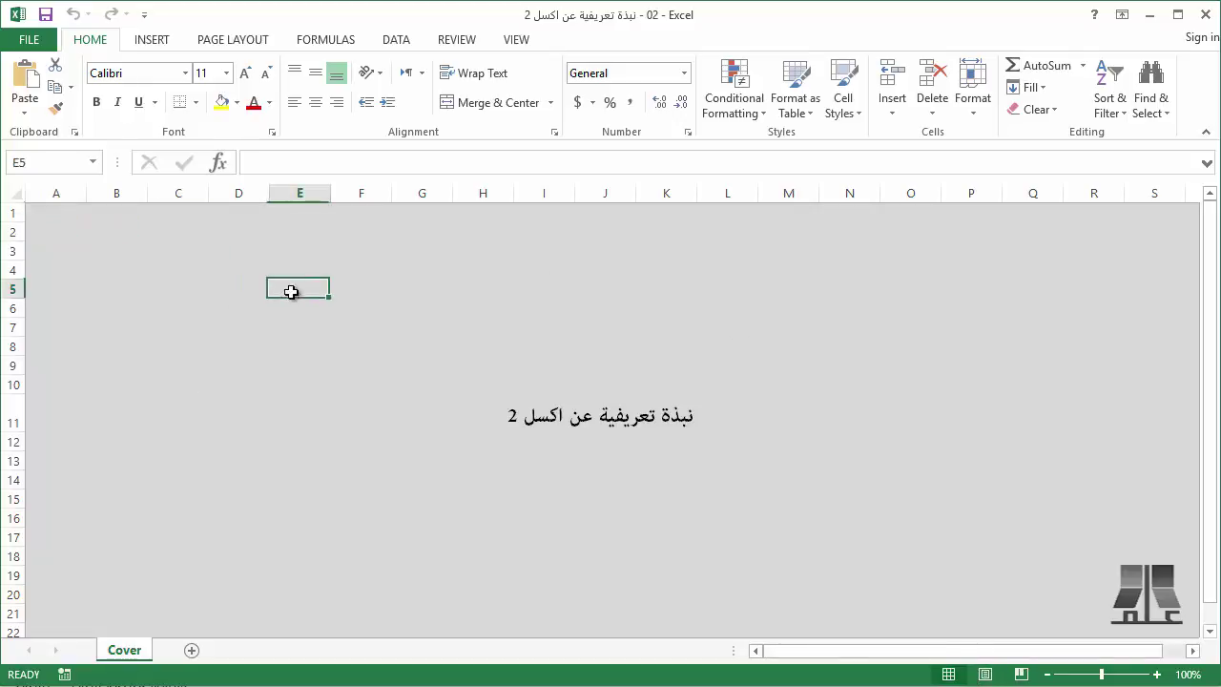
{"action": "left_click", "coordinate": [311, 387]}
{"action": "left_click", "coordinate": [582, 483]}
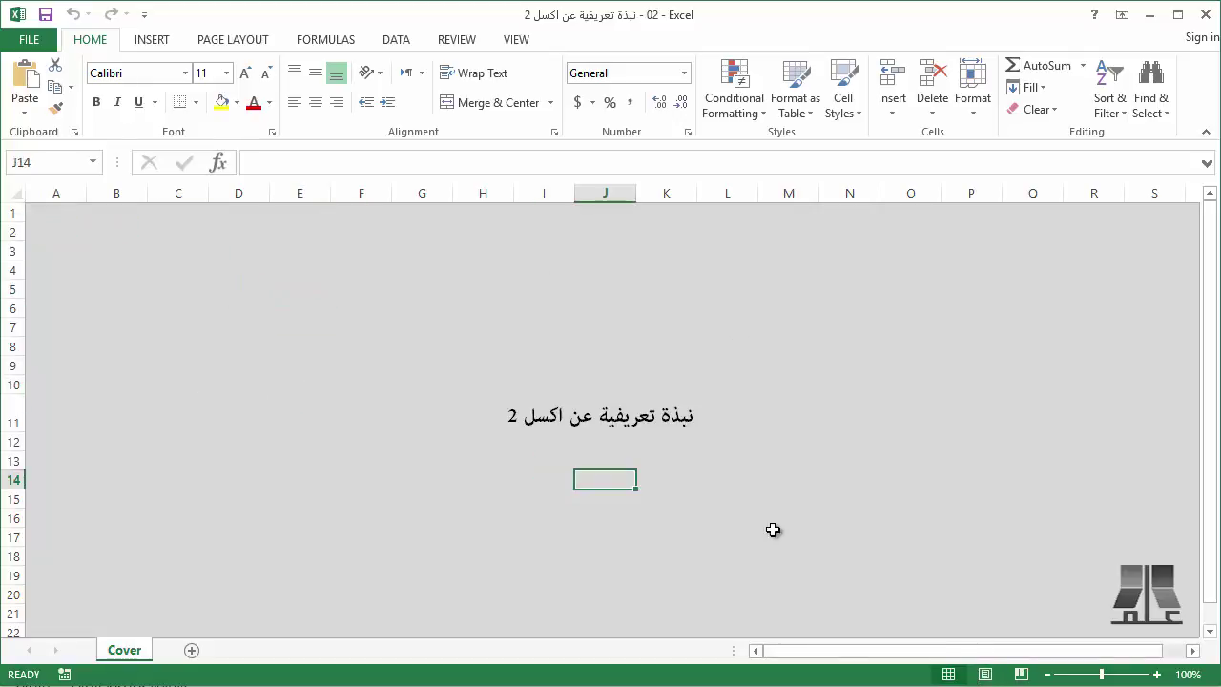
- Switch the Cover sheet to Page Layout view and scroll through its empty headers and footers
{"action": "left_click", "coordinate": [986, 675]}
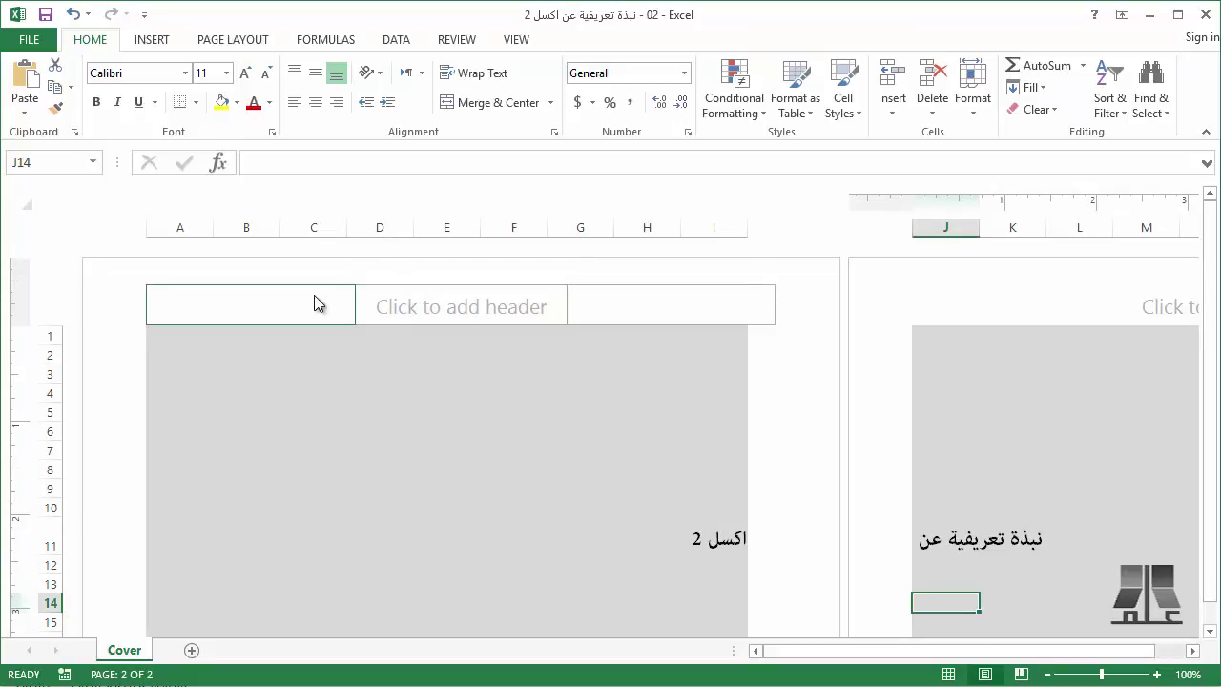
{"action": "scroll", "coordinate": [401, 344], "scroll_direction": "down", "scroll_amount": 6}
{"action": "scroll", "coordinate": [410, 401], "scroll_direction": "down", "scroll_amount": 4}
{"action": "scroll", "coordinate": [382, 448], "scroll_direction": "down", "scroll_amount": 4}
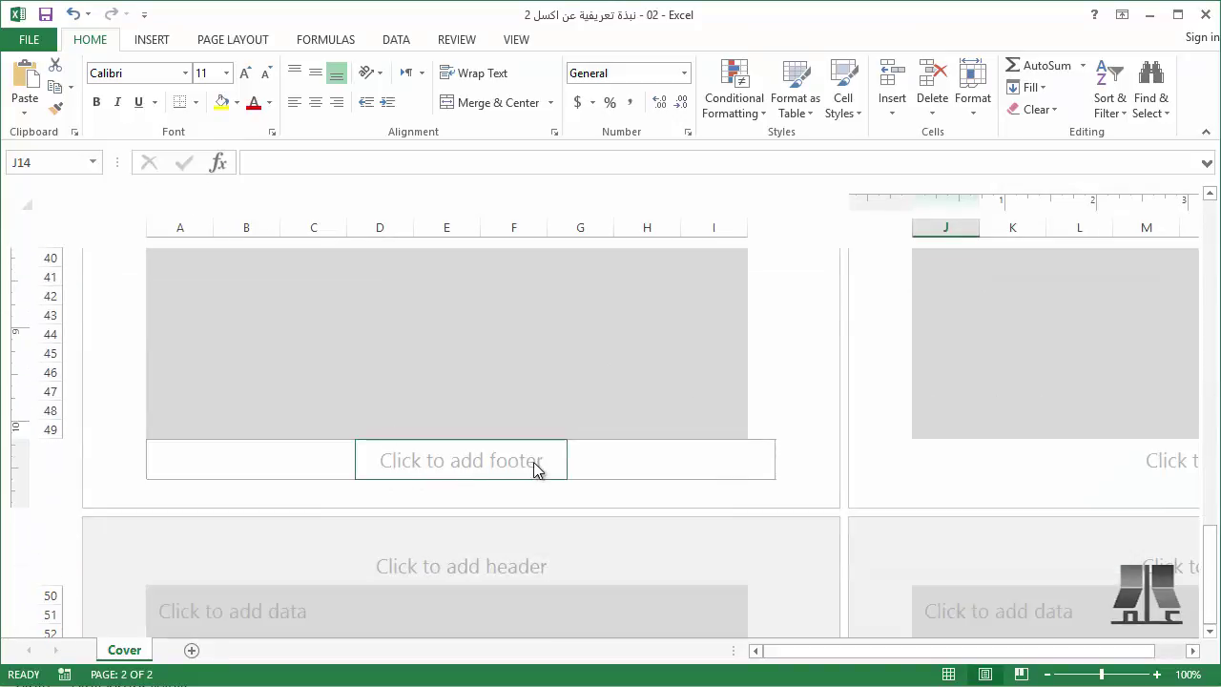
{"action": "scroll", "coordinate": [540, 435], "scroll_direction": "up", "scroll_amount": 6}
{"action": "scroll", "coordinate": [540, 435], "scroll_direction": "up", "scroll_amount": 7}
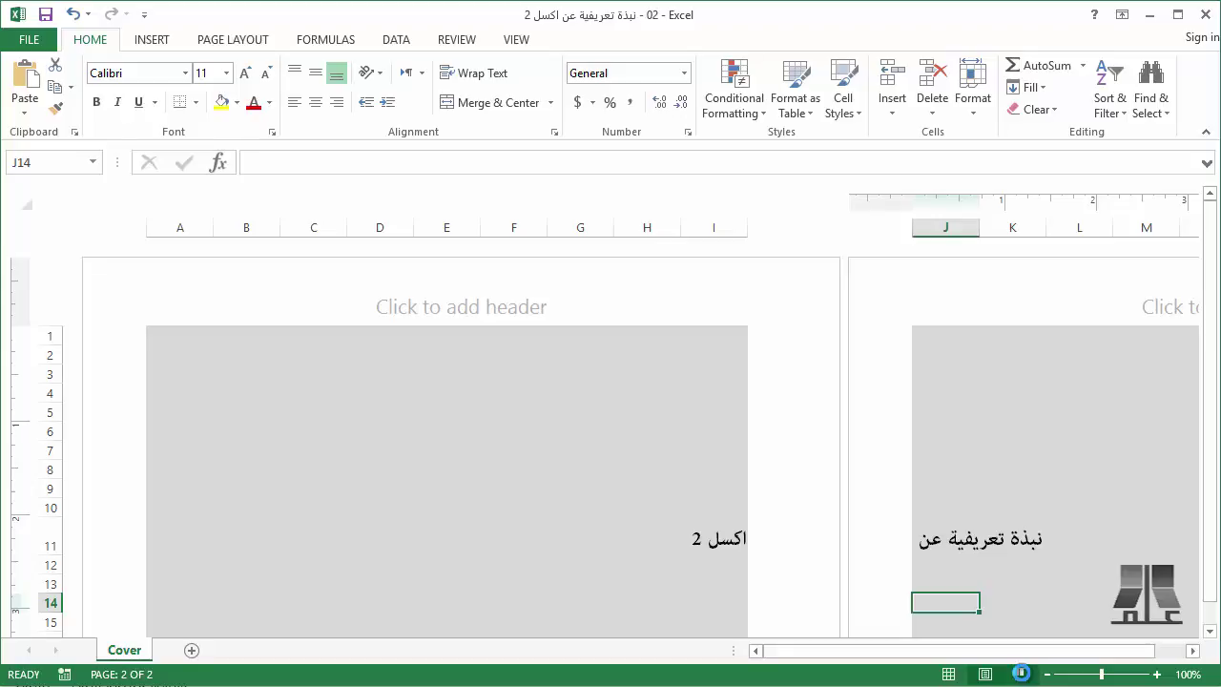
- Switch the Cover sheet to Page Break Preview and select cell AA23 outside the pages
{"action": "left_click", "coordinate": [1021, 674]}
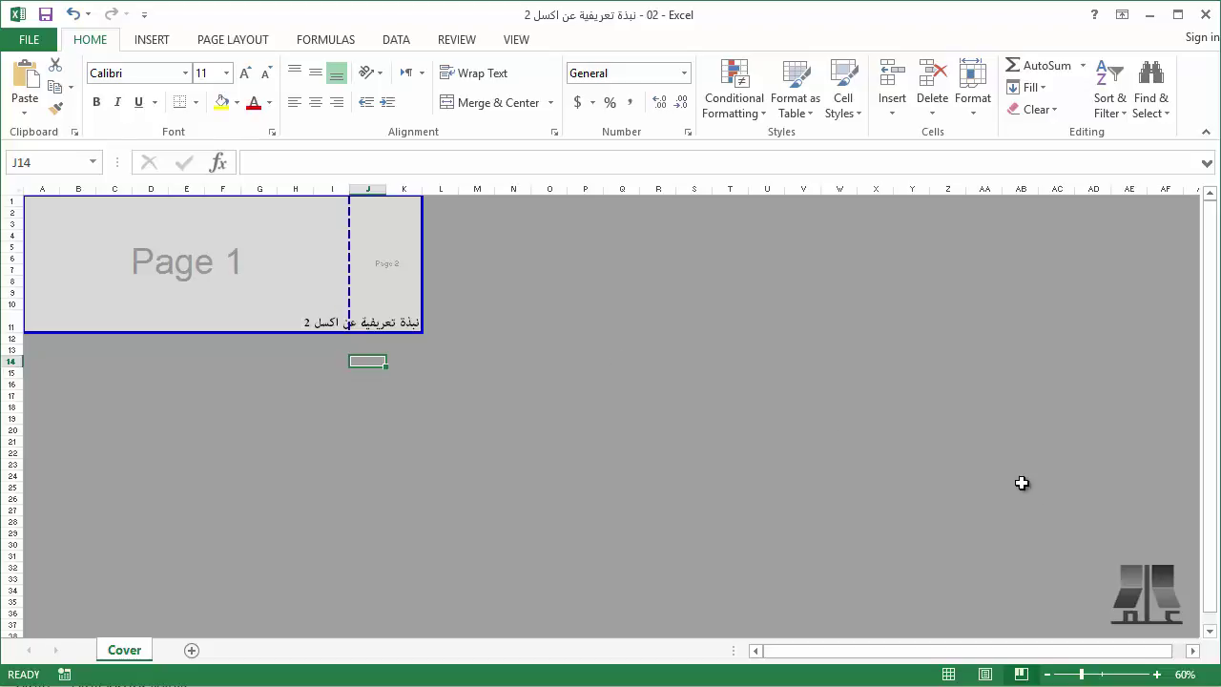
{"action": "left_click", "coordinate": [970, 466]}
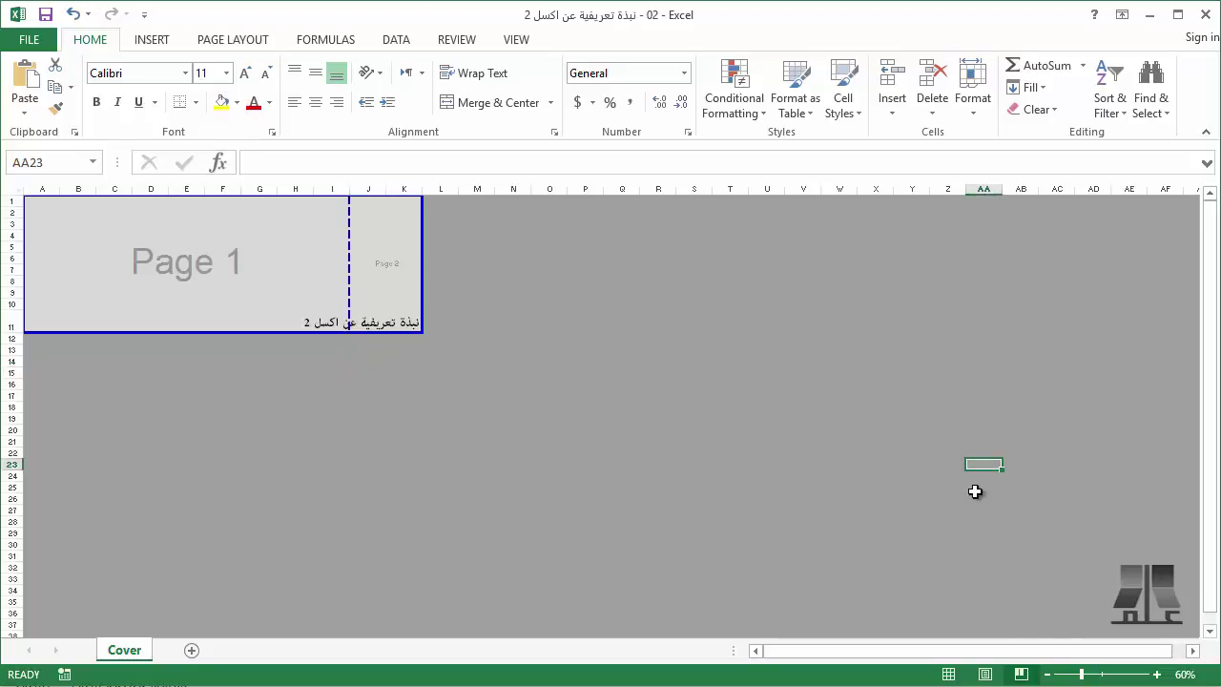
- Return the Cover sheet to Normal view and jump back to cell A1
{"action": "left_click", "coordinate": [949, 675]}
{"action": "left_click", "coordinate": [205, 291]}
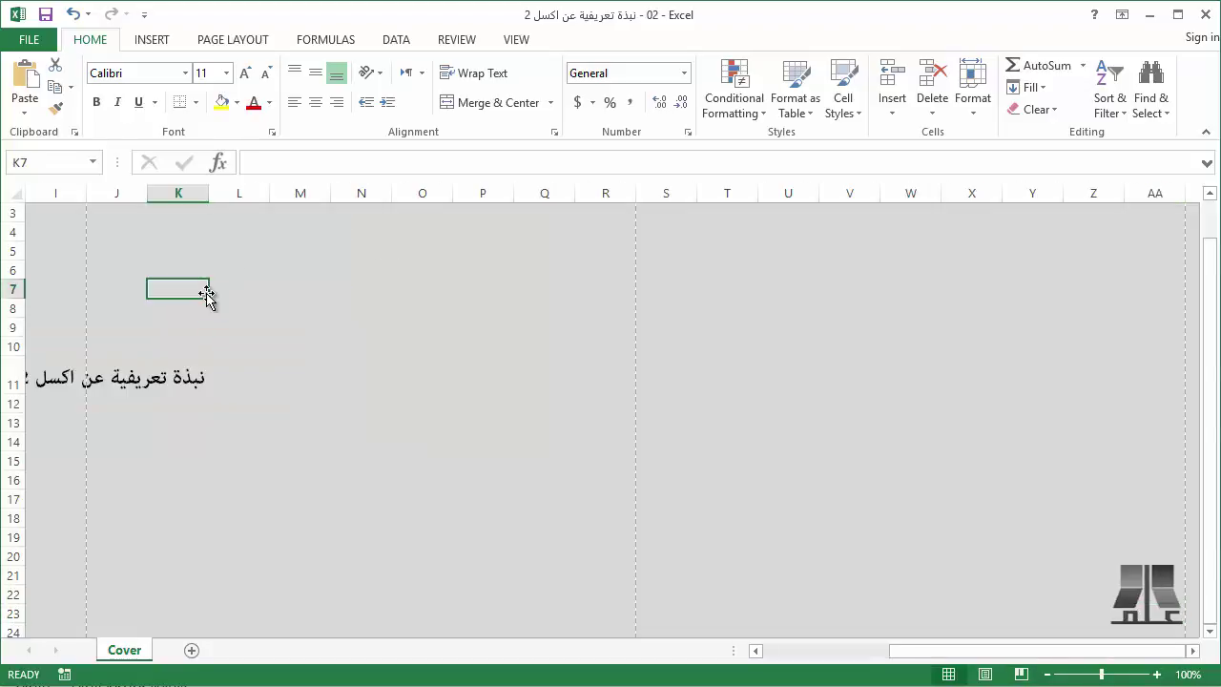
{"action": "key", "text": "Home"}
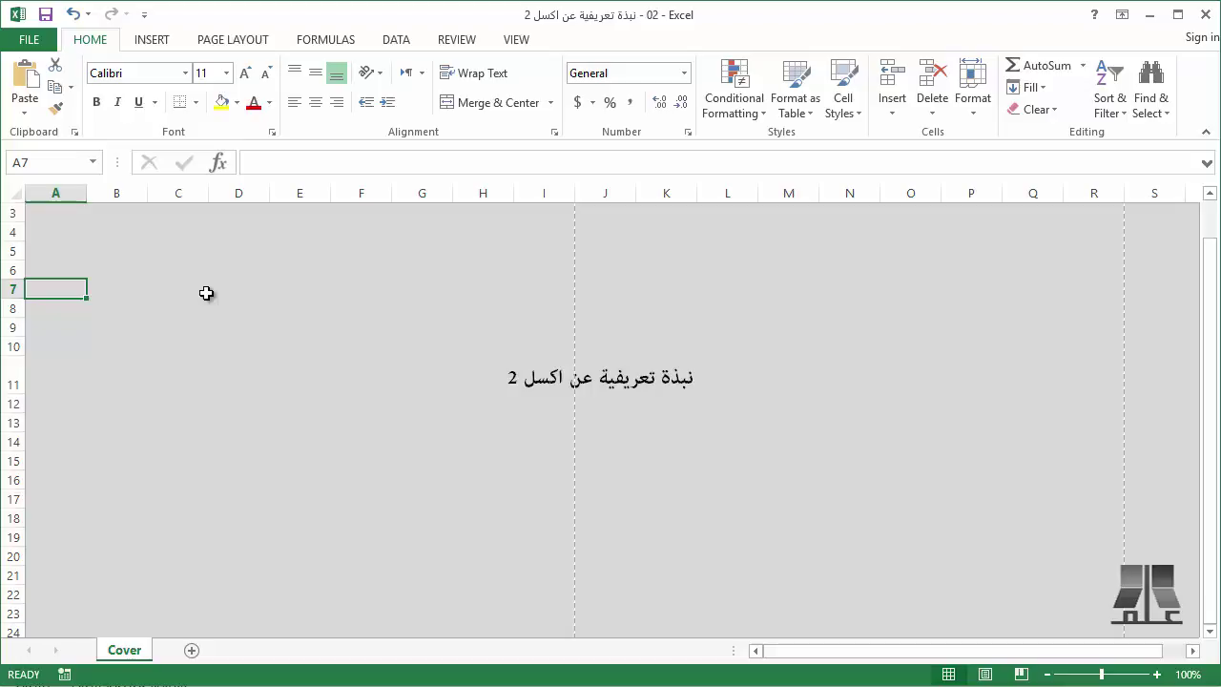
{"action": "key", "text": "ctrl+Home"}
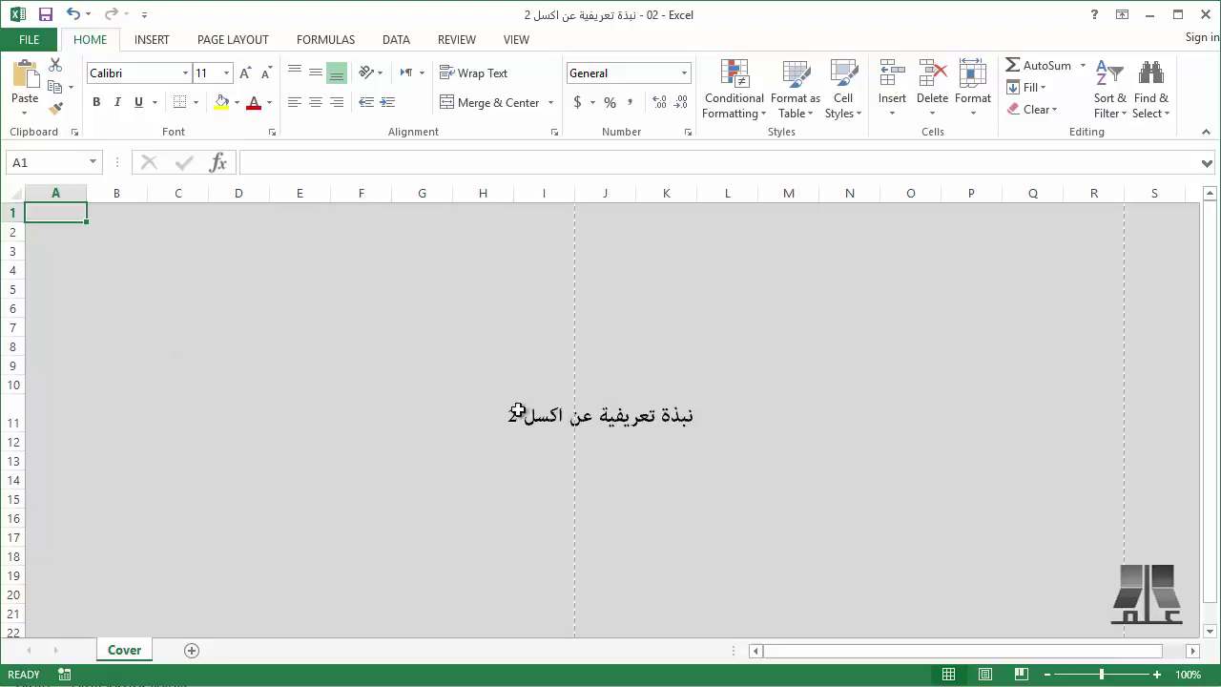
{"action": "left_click", "coordinate": [1156, 674]}
{"action": "left_click", "coordinate": [1156, 675]}
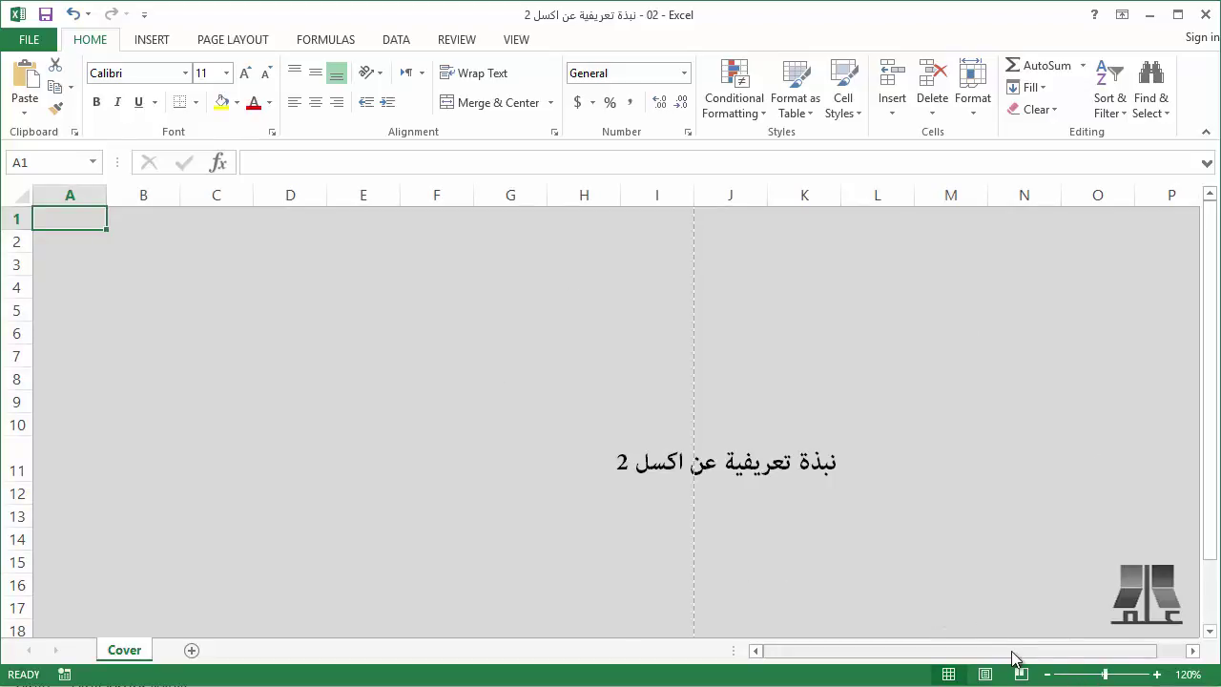
{"action": "left_click_drag", "start_coordinate": [902, 657], "coordinate": [927, 658]}
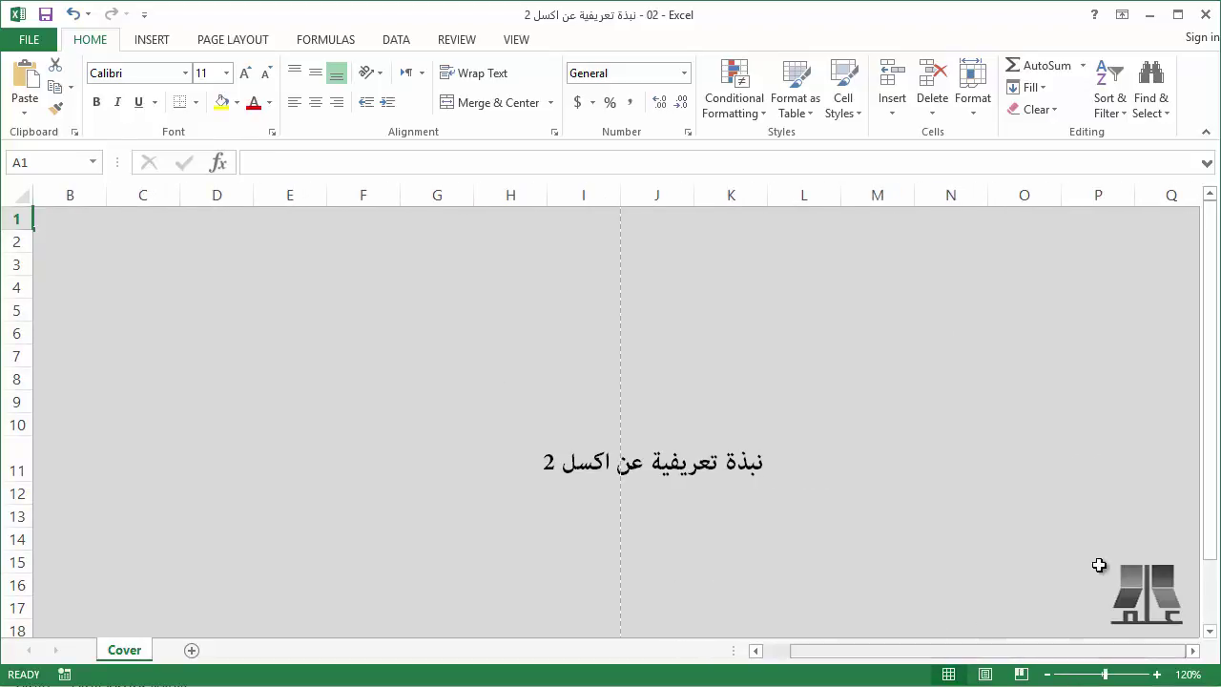
{"action": "left_click_drag", "start_coordinate": [1210, 467], "coordinate": [1210, 506]}
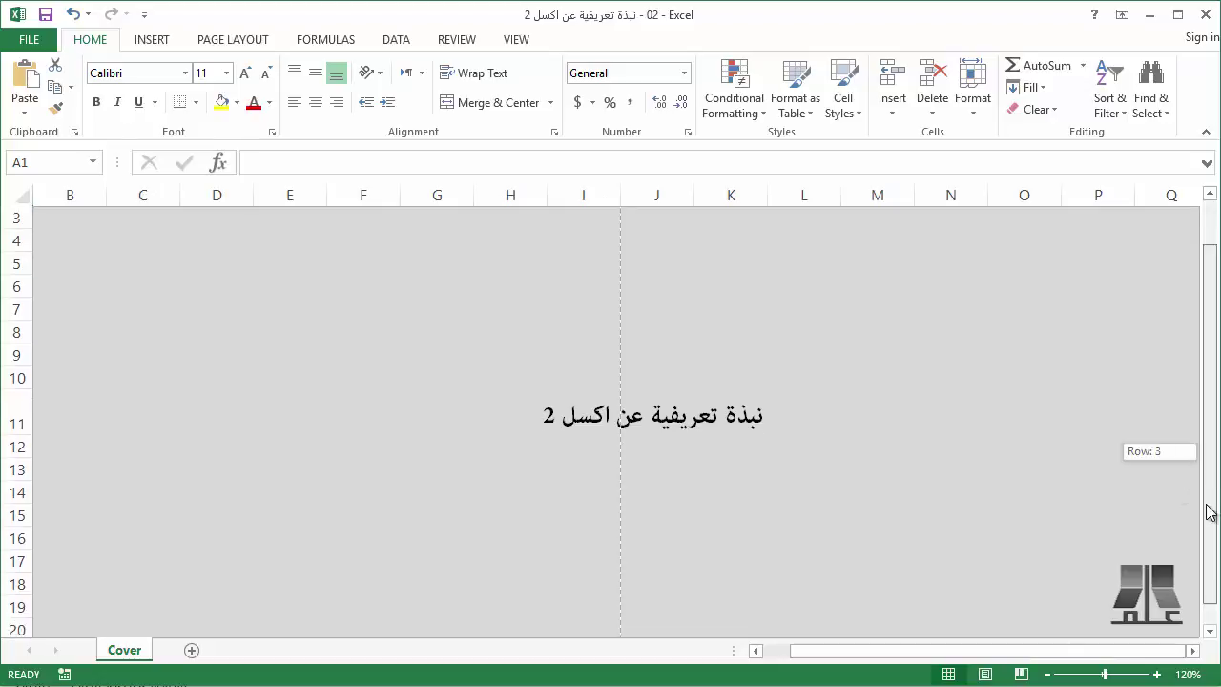
{"action": "left_click", "coordinate": [1066, 673]}
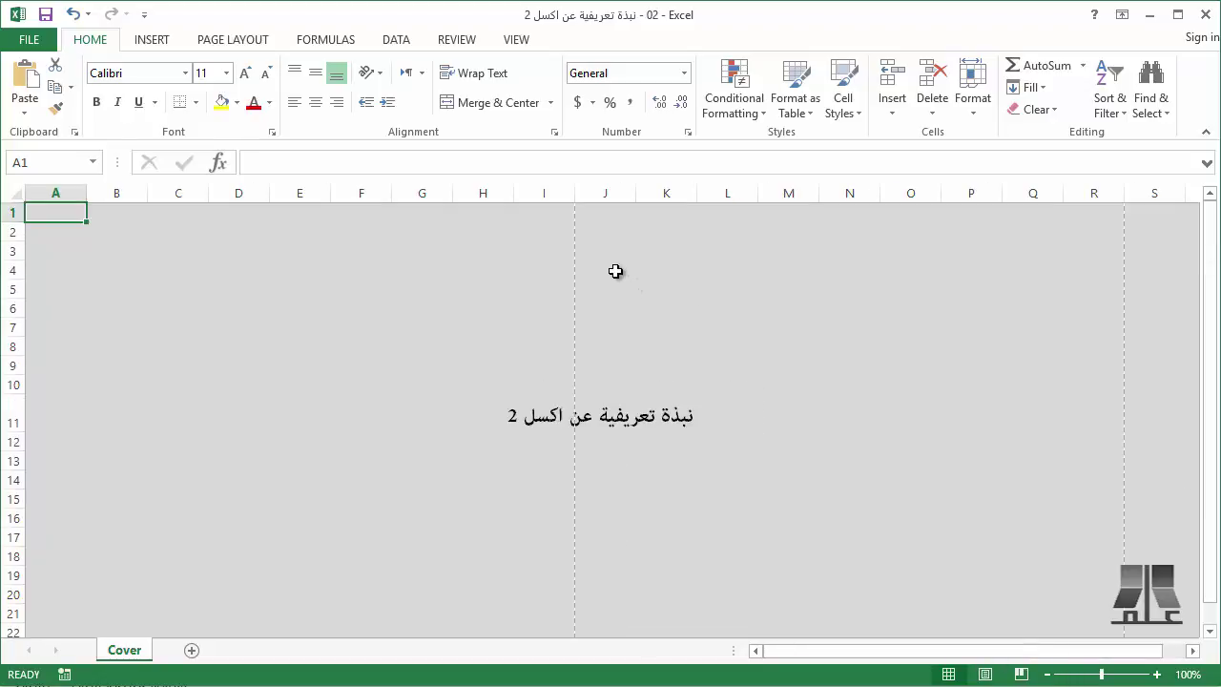
{"action": "scroll", "coordinate": [615, 271], "scroll_direction": "down", "scroll_amount": 1, "text": "ctrl"}
{"action": "scroll", "coordinate": [614, 275], "scroll_direction": "down", "scroll_amount": 1, "text": "ctrl"}
{"action": "scroll", "coordinate": [606, 284], "scroll_direction": "up", "scroll_amount": 1, "text": "ctrl"}
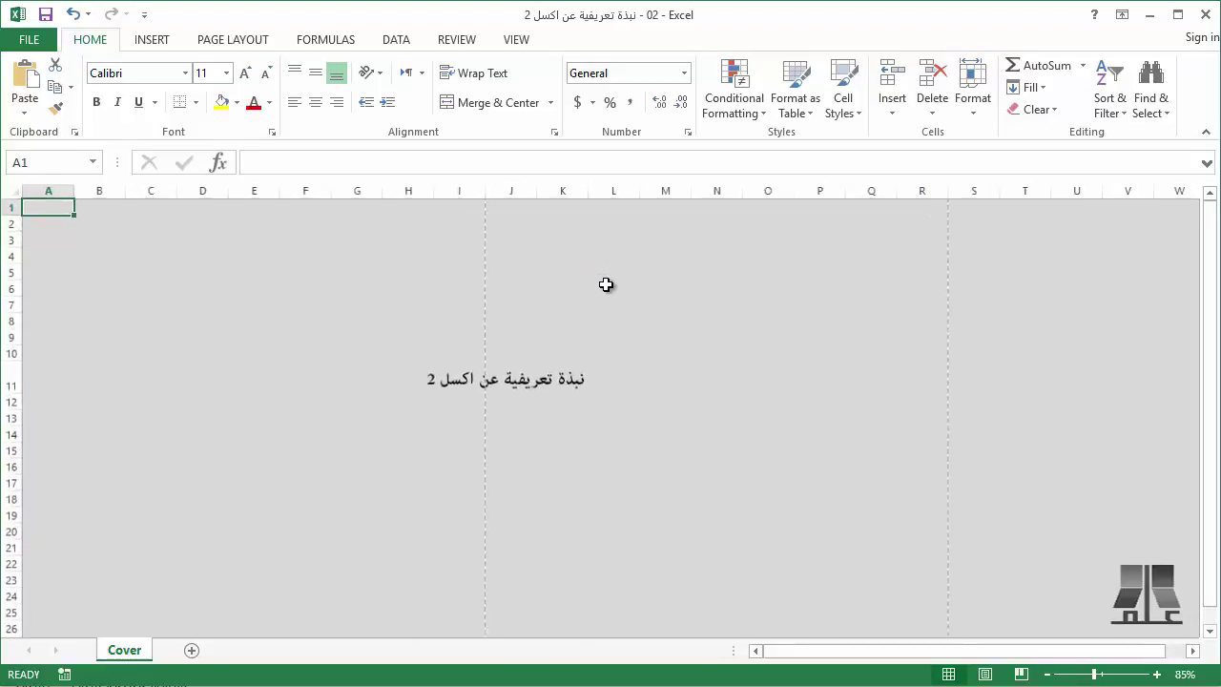
{"action": "scroll", "coordinate": [606, 285], "scroll_direction": "up", "scroll_amount": 2, "text": "ctrl"}
{"action": "scroll", "coordinate": [605, 284], "scroll_direction": "down", "scroll_amount": 1, "text": "ctrl"}
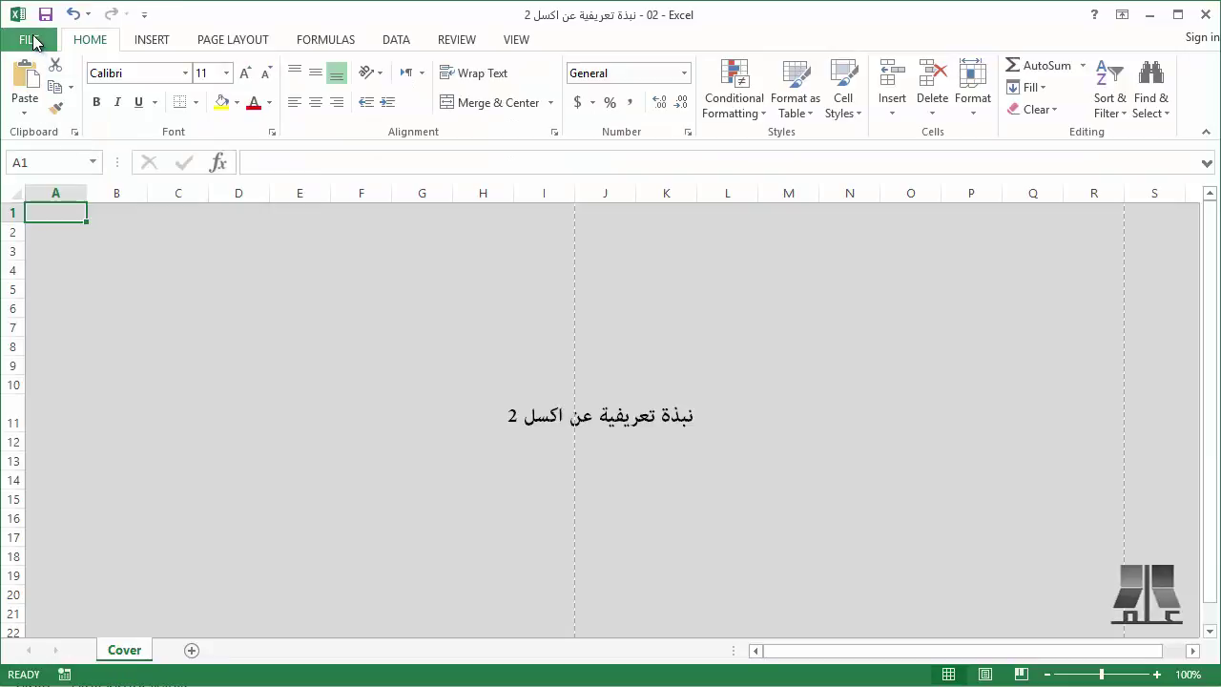
- Open the File backstage's Info page, then show the new-workbook template gallery
{"action": "left_click", "coordinate": [36, 43]}
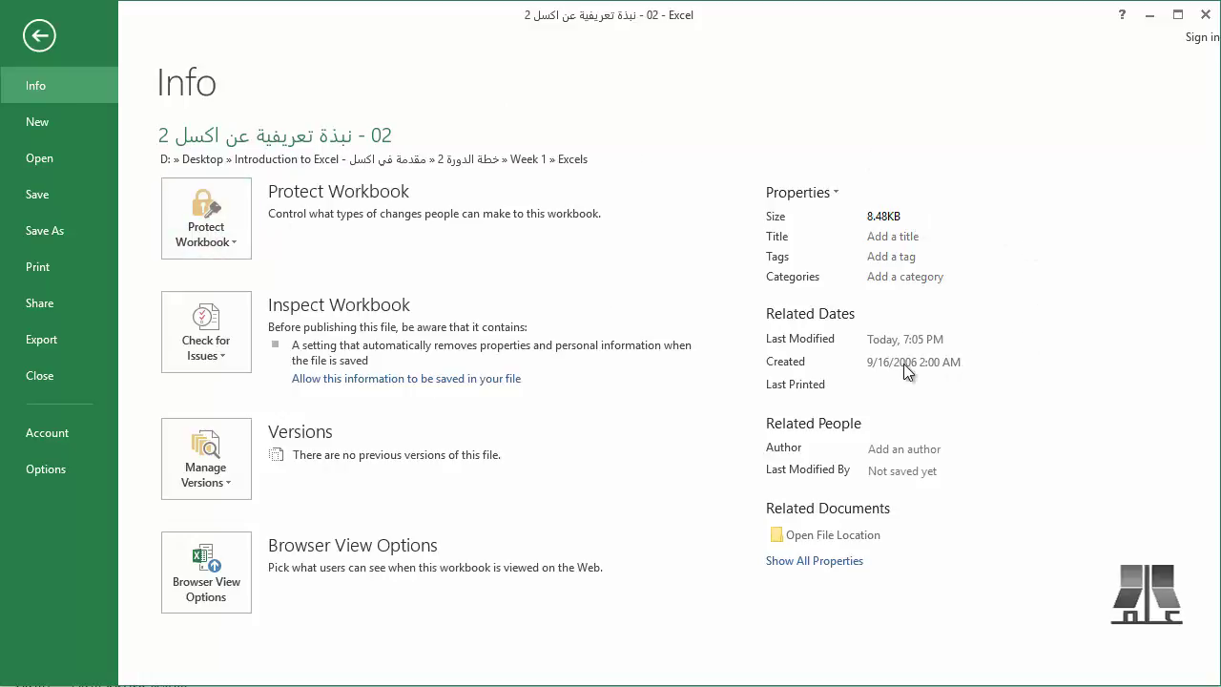
{"action": "left_click", "coordinate": [55, 122]}
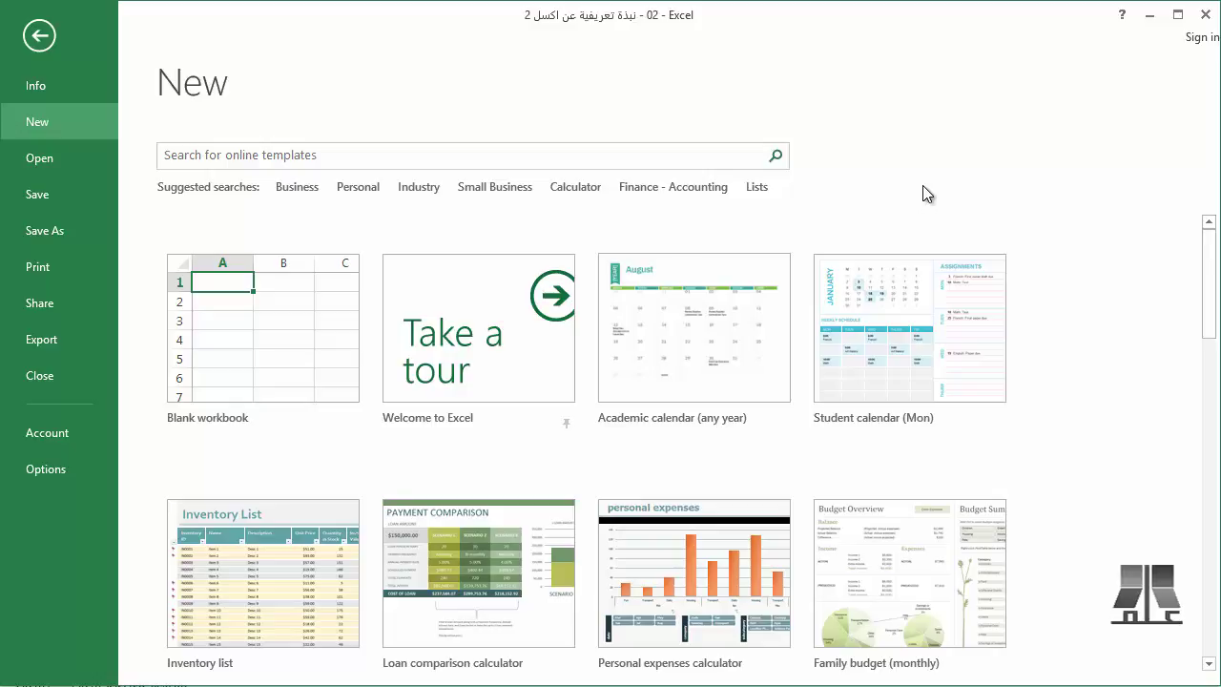
- Browse the template gallery and search online templates for Business
{"action": "left_click_drag", "start_coordinate": [1208, 254], "coordinate": [1208, 315]}
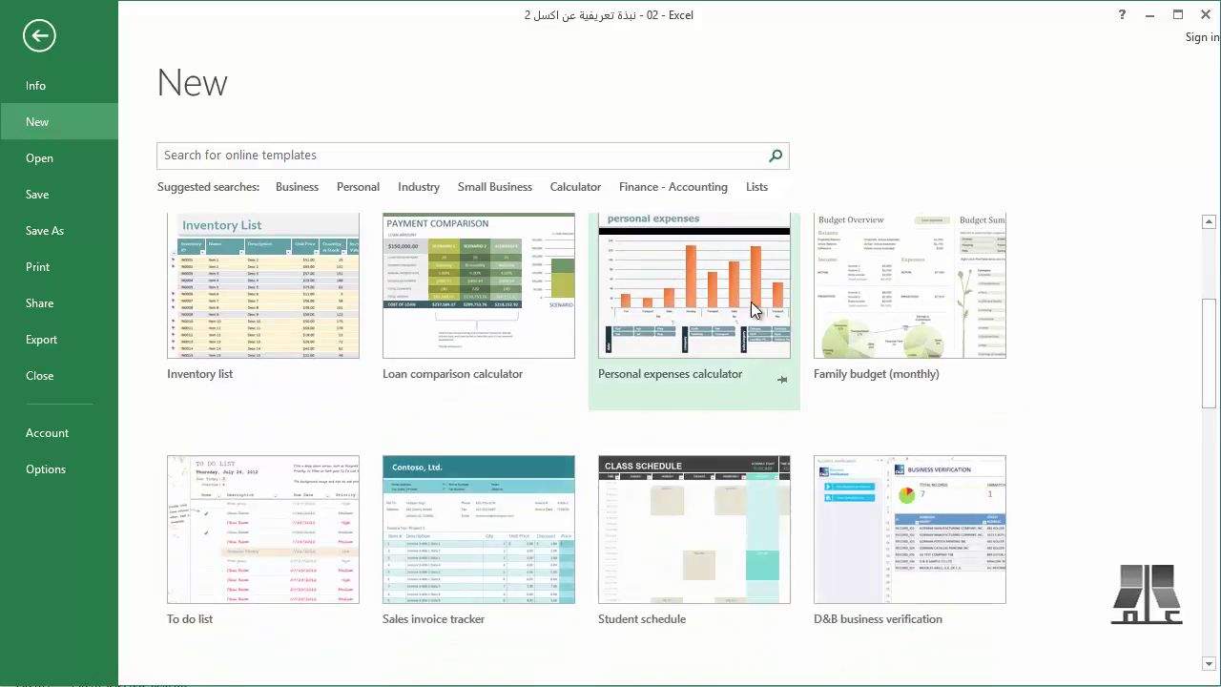
{"action": "scroll", "coordinate": [641, 332], "scroll_direction": "down", "scroll_amount": 10}
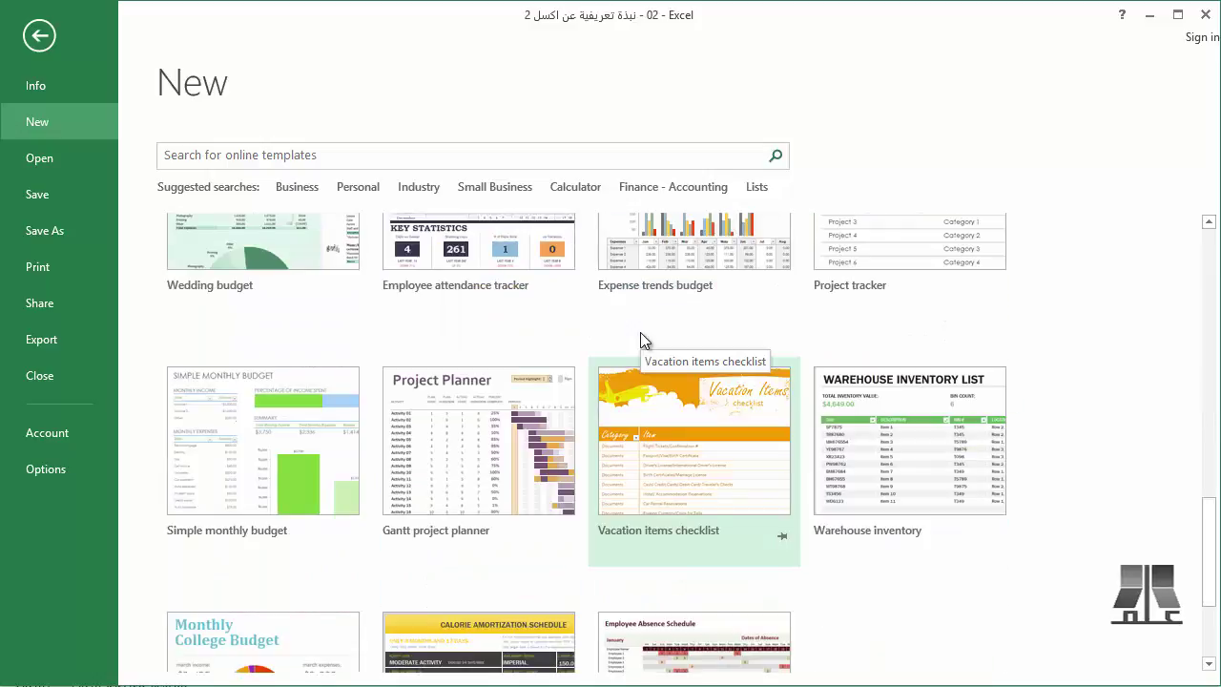
{"action": "scroll", "coordinate": [640, 332], "scroll_direction": "up", "scroll_amount": 3}
{"action": "scroll", "coordinate": [641, 332], "scroll_direction": "up", "scroll_amount": 3}
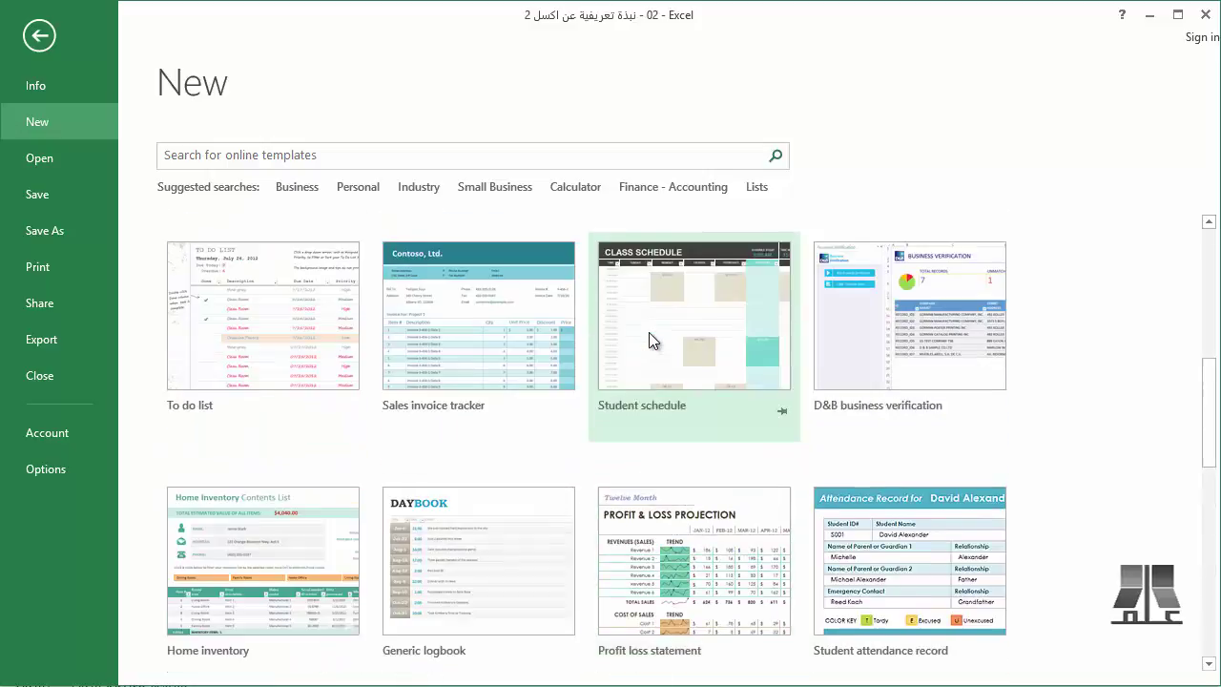
{"action": "scroll", "coordinate": [649, 332], "scroll_direction": "up", "scroll_amount": 3}
{"action": "scroll", "coordinate": [700, 261], "scroll_direction": "up", "scroll_amount": 3}
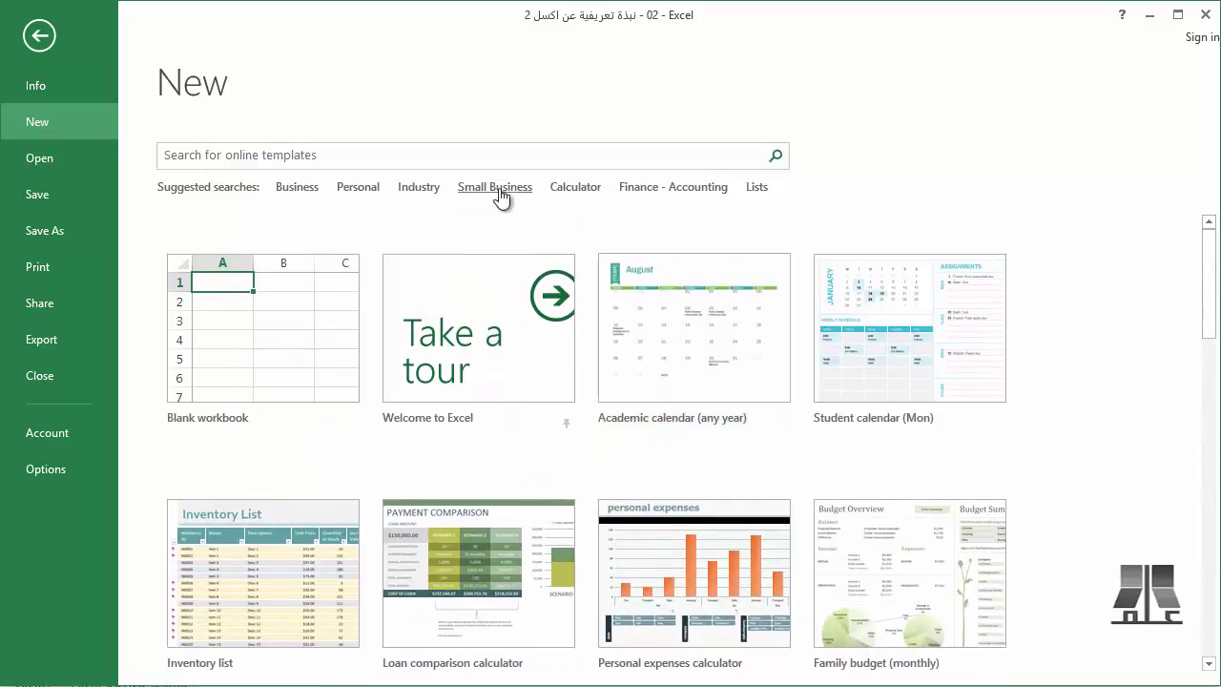
{"action": "left_click", "coordinate": [297, 187]}
- Narrow the Business templates to the Print category, then go to the Open page
{"action": "scroll", "coordinate": [837, 337], "scroll_direction": "down", "scroll_amount": 3}
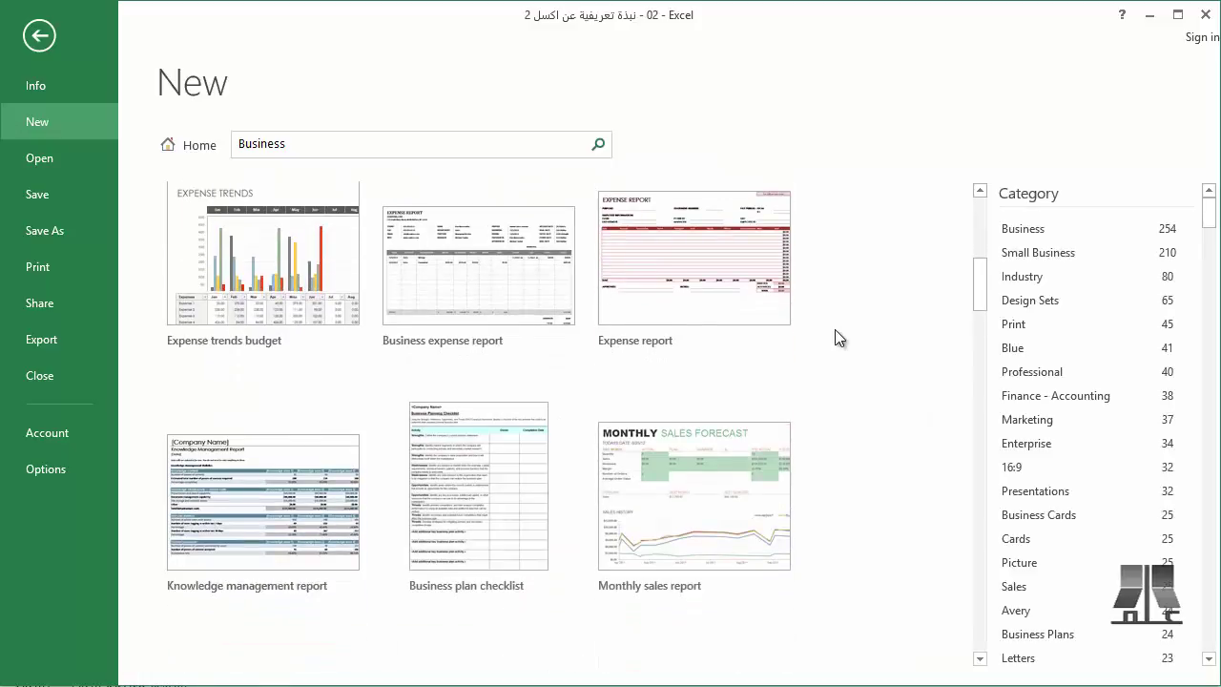
{"action": "left_click", "coordinate": [1050, 330]}
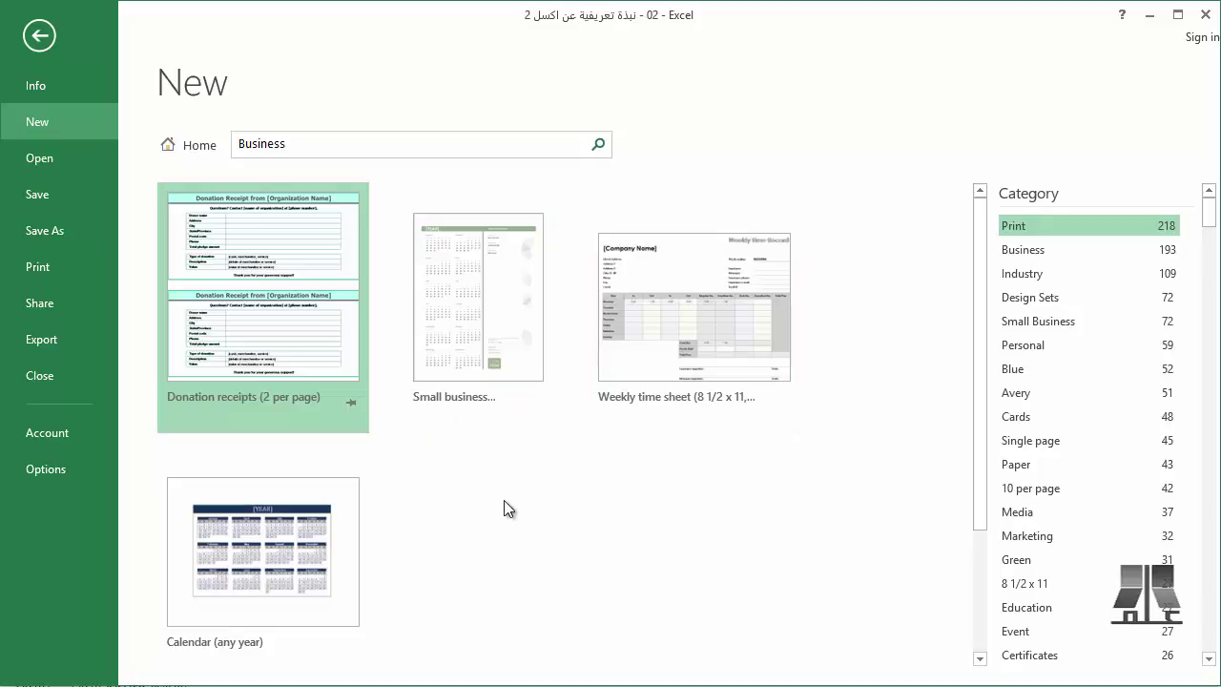
{"action": "scroll", "coordinate": [534, 491], "scroll_direction": "down", "scroll_amount": 3}
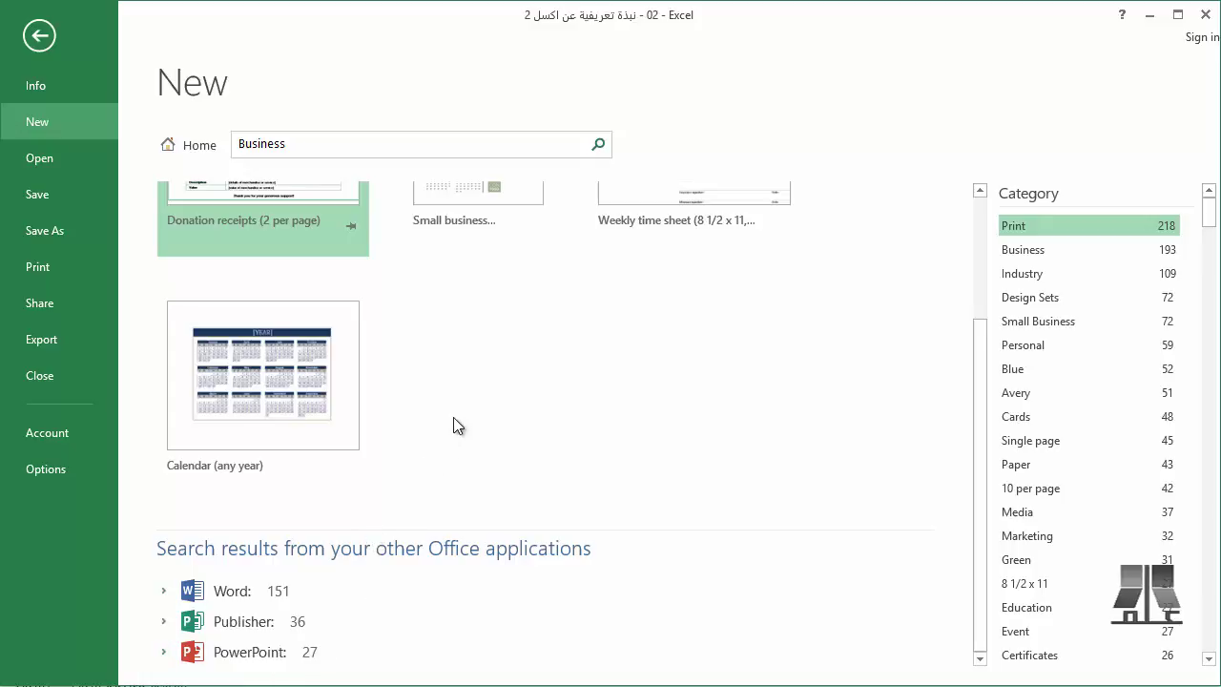
{"action": "scroll", "coordinate": [451, 415], "scroll_direction": "up", "scroll_amount": 3}
{"action": "left_click", "coordinate": [43, 158]}
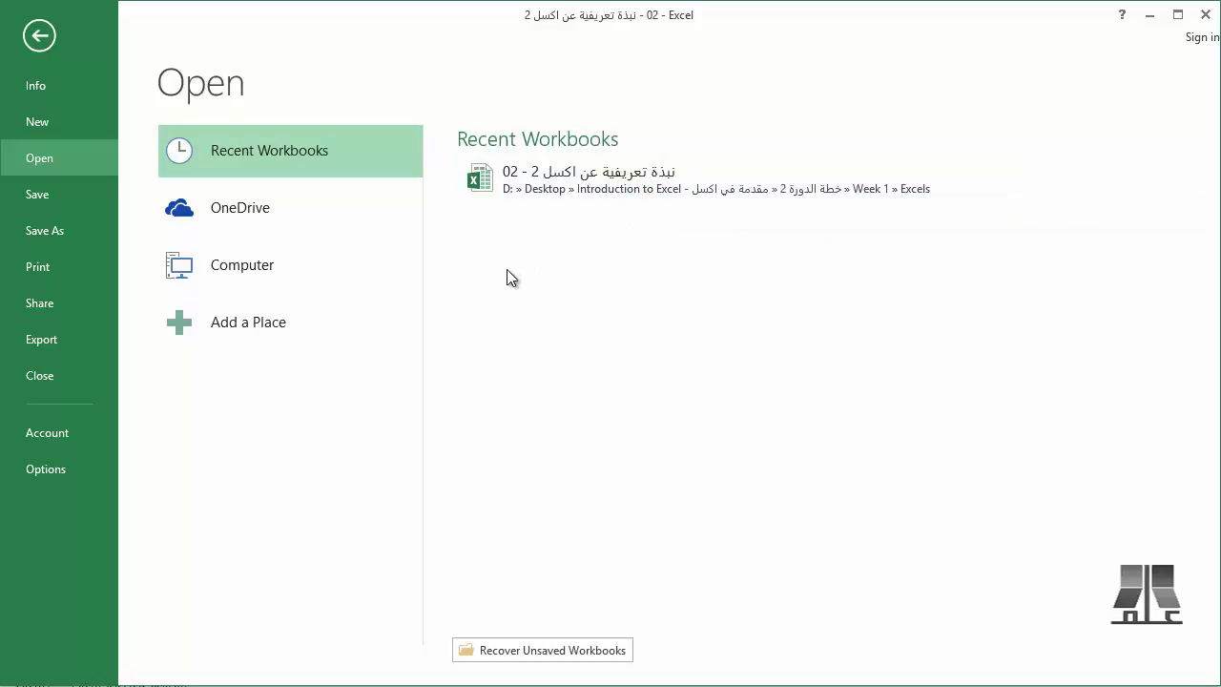
- List Computer folders under Open, then open and cancel a Save As dialog for Desktop
{"action": "left_click", "coordinate": [290, 263]}
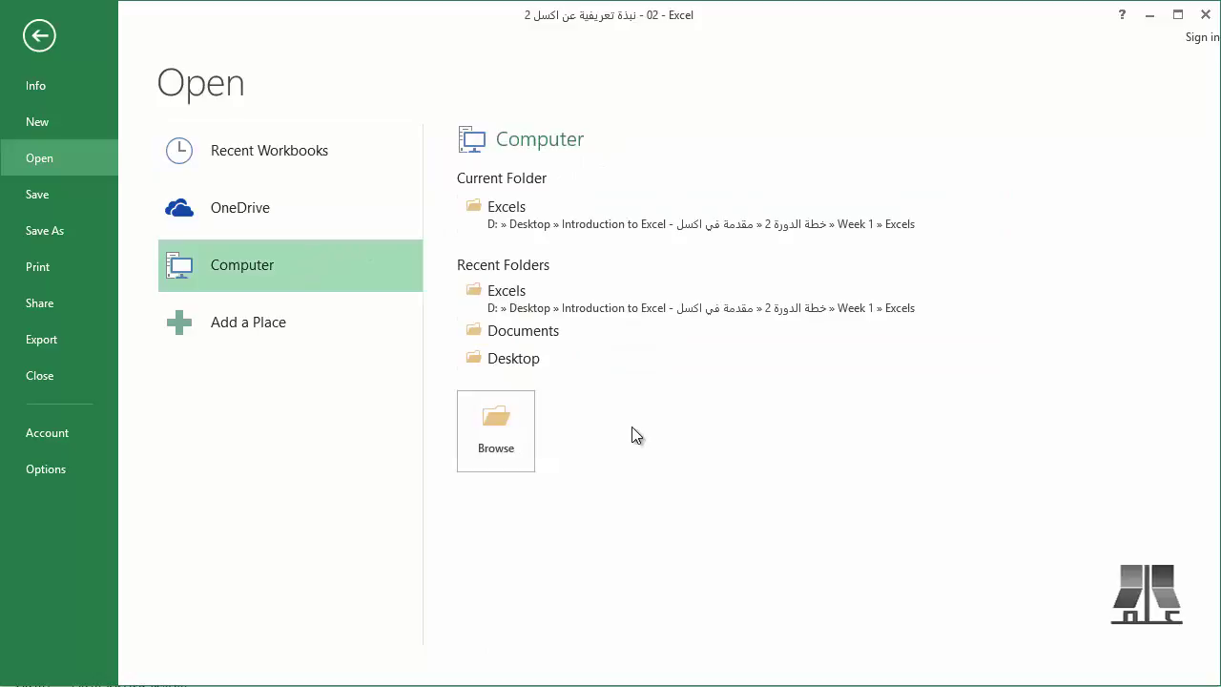
{"action": "left_click", "coordinate": [58, 232]}
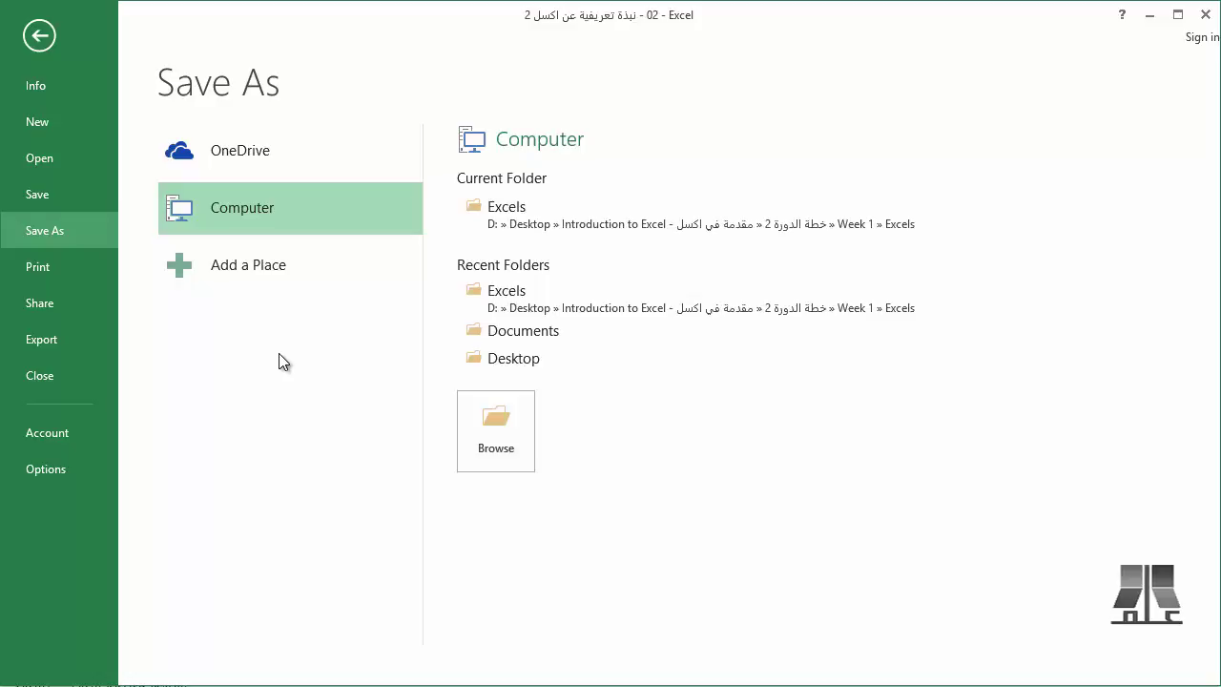
{"action": "left_click", "coordinate": [503, 360]}
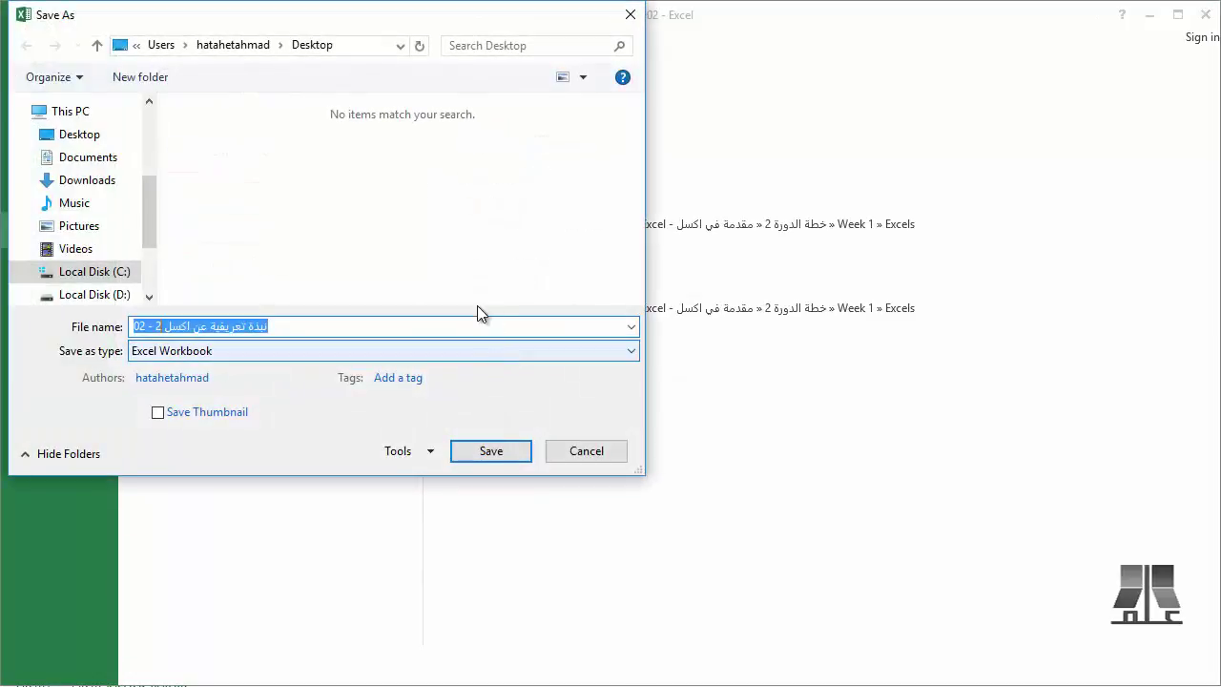
{"action": "left_click", "coordinate": [579, 452]}
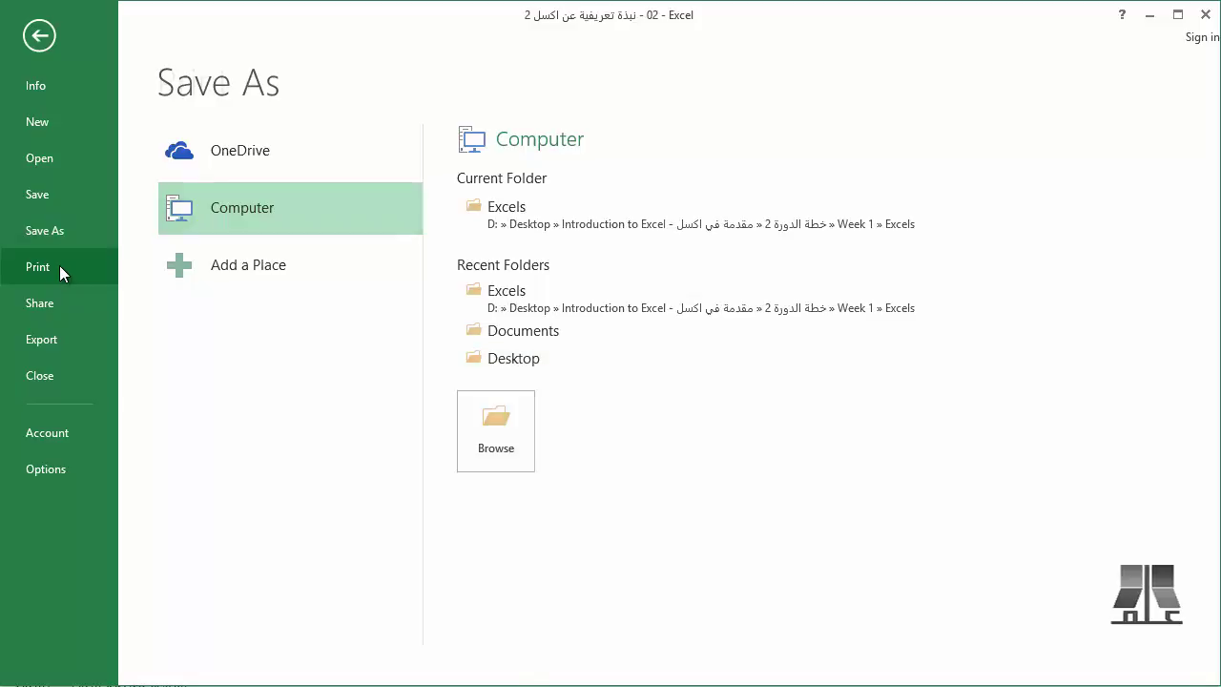
- Preview the workbook on the Print page, then view the Share options
{"action": "left_click", "coordinate": [59, 265]}
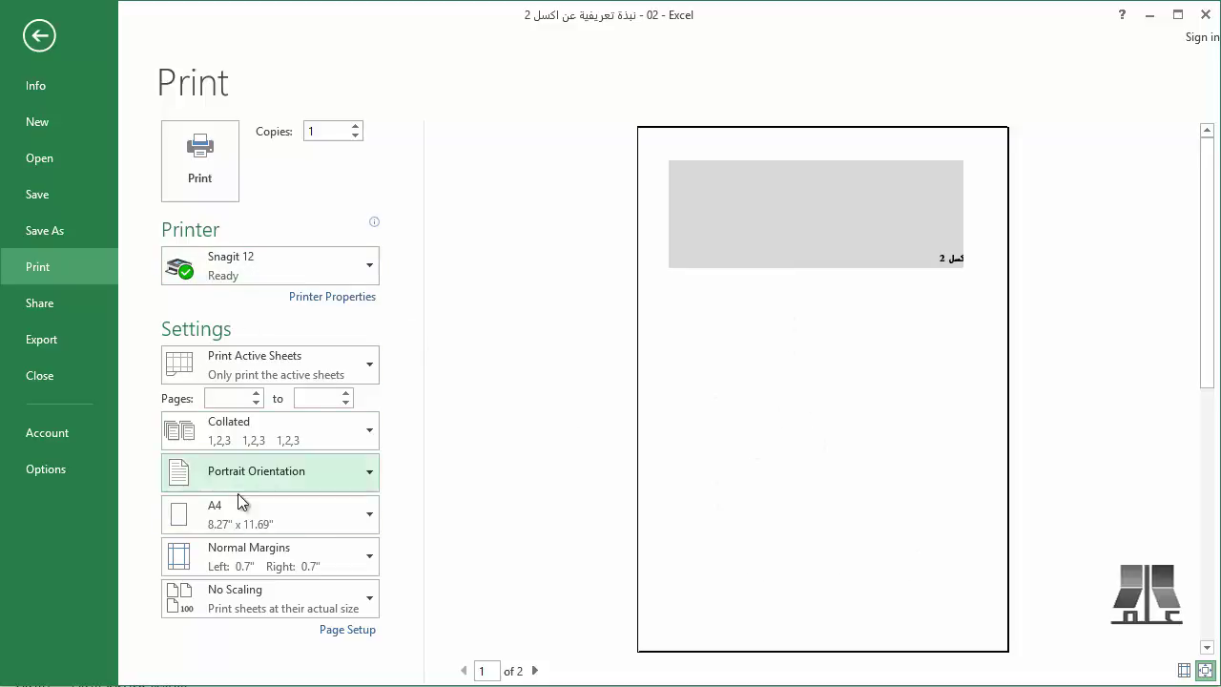
{"action": "left_click", "coordinate": [64, 311]}
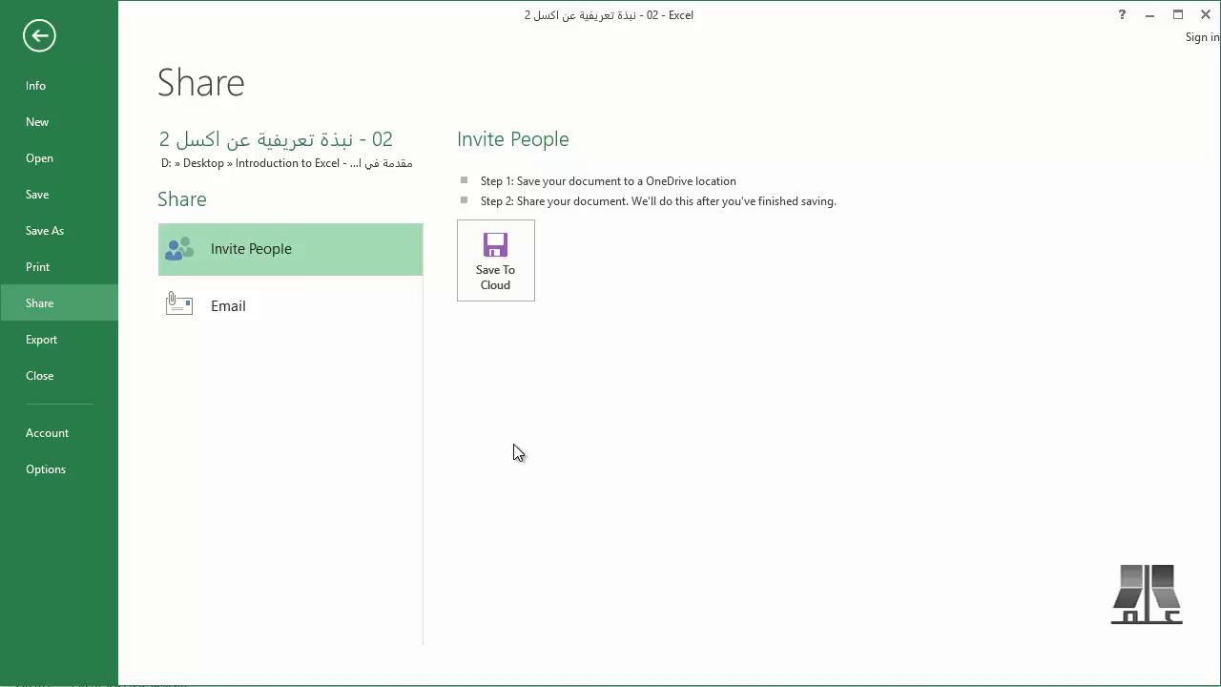
- Review the Email sharing options, then go to the Export page
{"action": "left_click", "coordinate": [247, 291]}
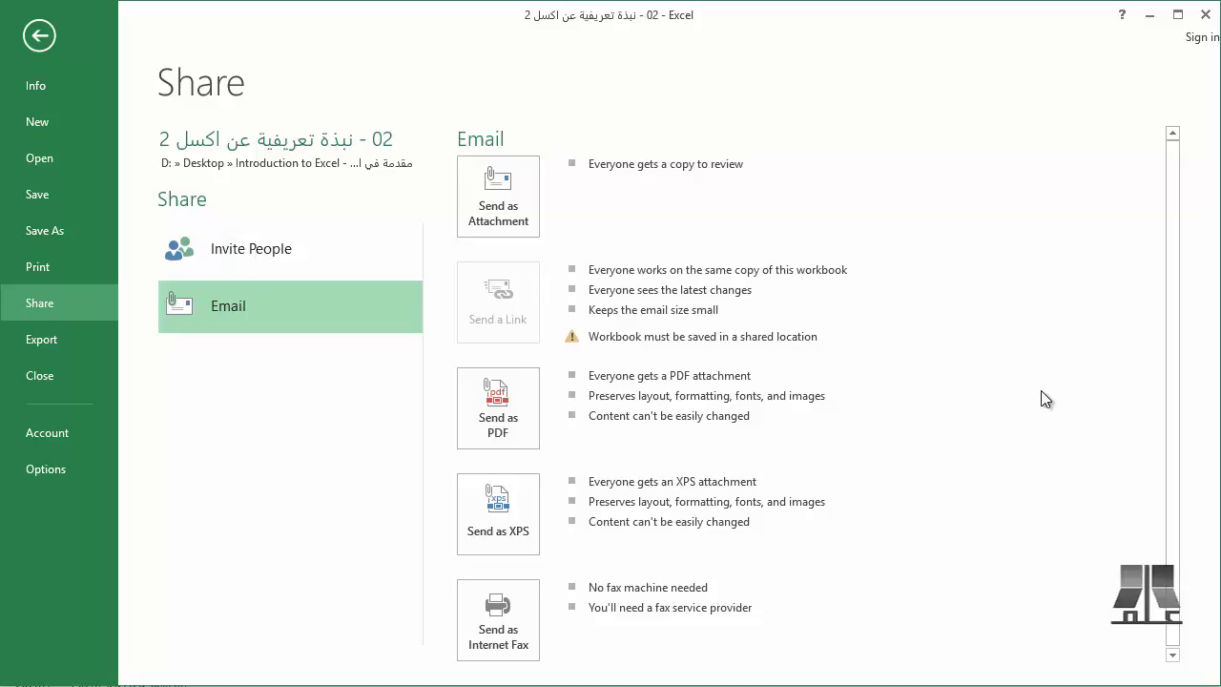
{"action": "left_click", "coordinate": [87, 334]}
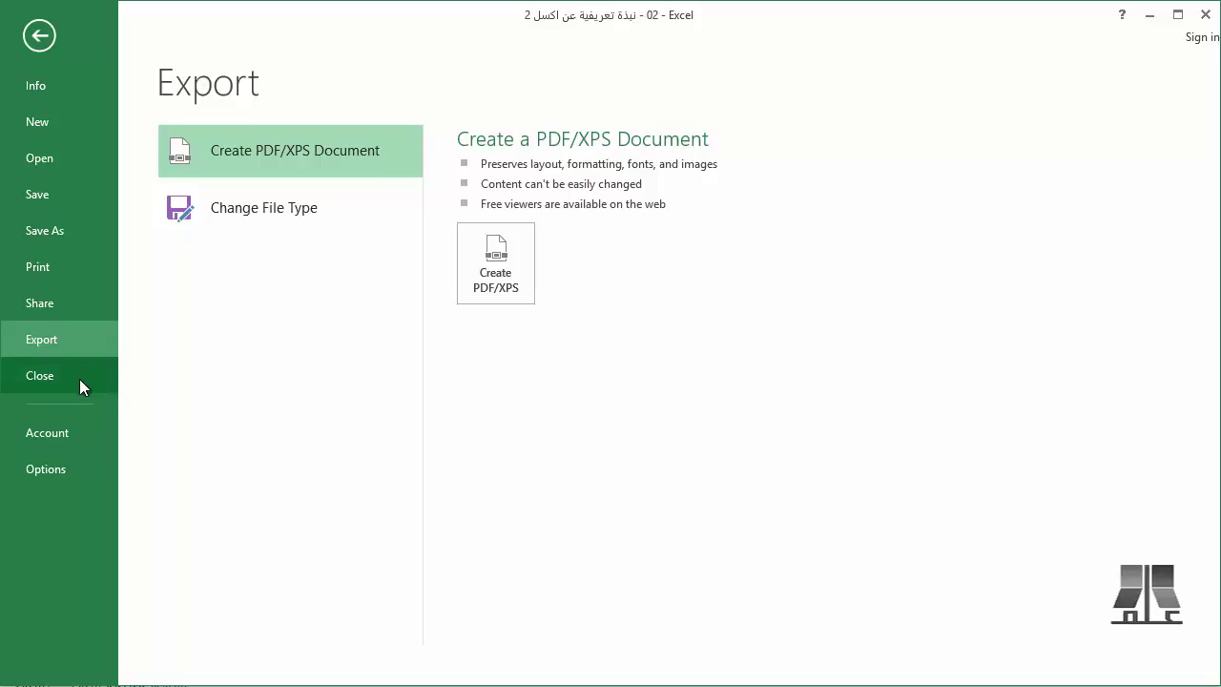
- Open Excel Options from the bottom of the File backstage sidebar
{"action": "left_click", "coordinate": [57, 477]}
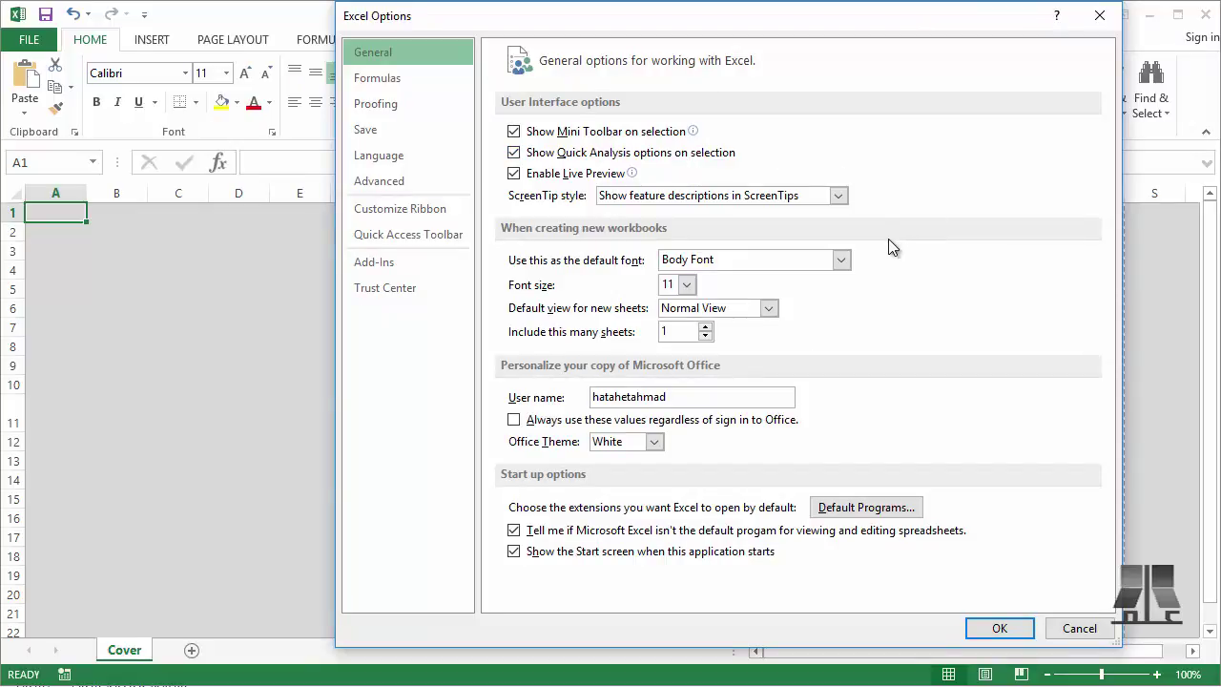
- Set the default font for new workbooks to Adobe Arabic, size 14
{"action": "left_click", "coordinate": [841, 261]}
{"action": "left_click", "coordinate": [790, 336]}
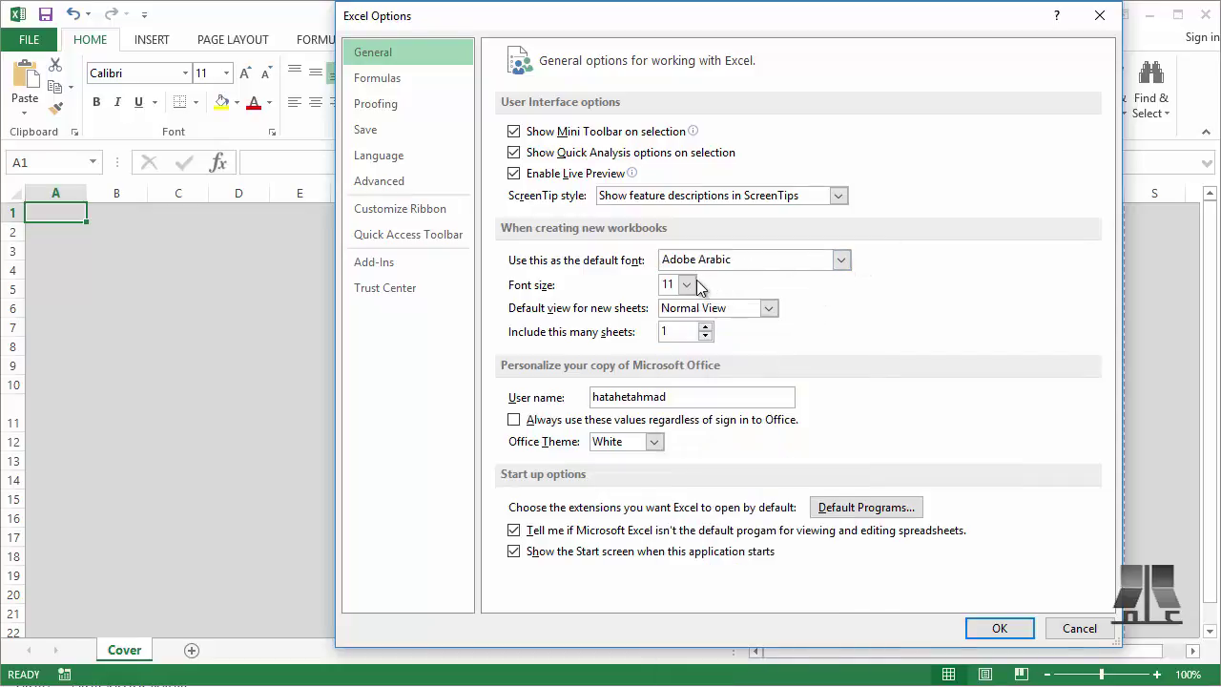
{"action": "left_click", "coordinate": [687, 284]}
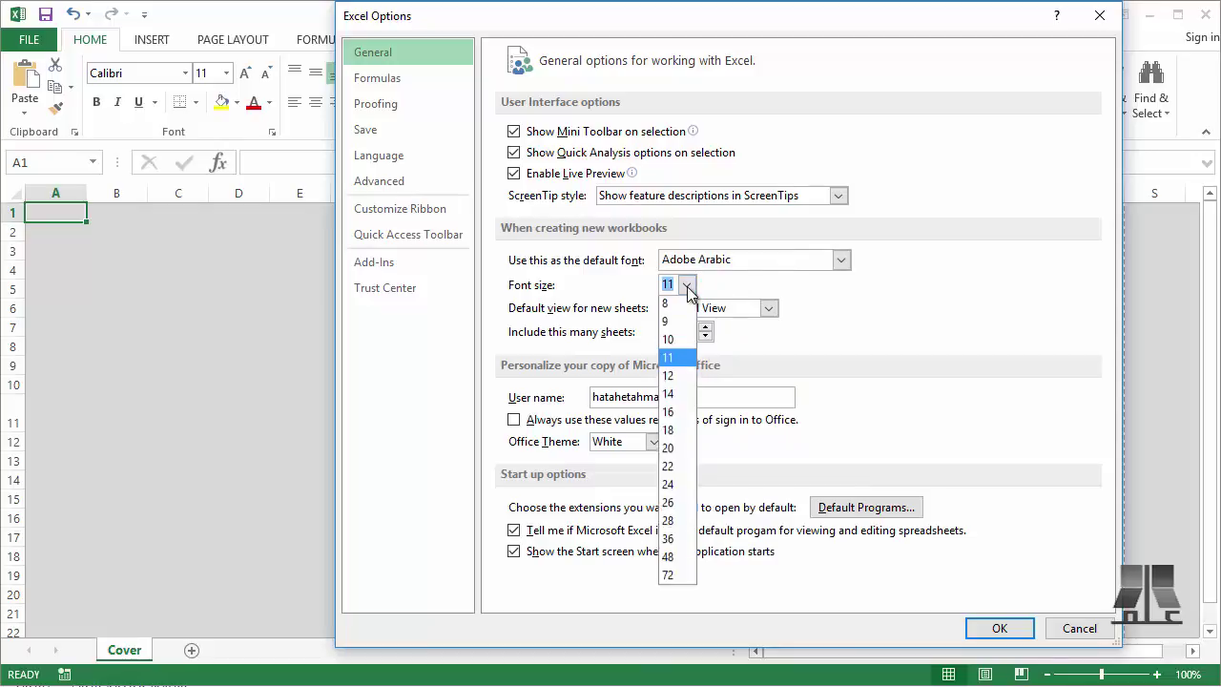
{"action": "left_click", "coordinate": [683, 396]}
- Keep Normal View as the default view for new sheets
{"action": "left_click", "coordinate": [769, 308]}
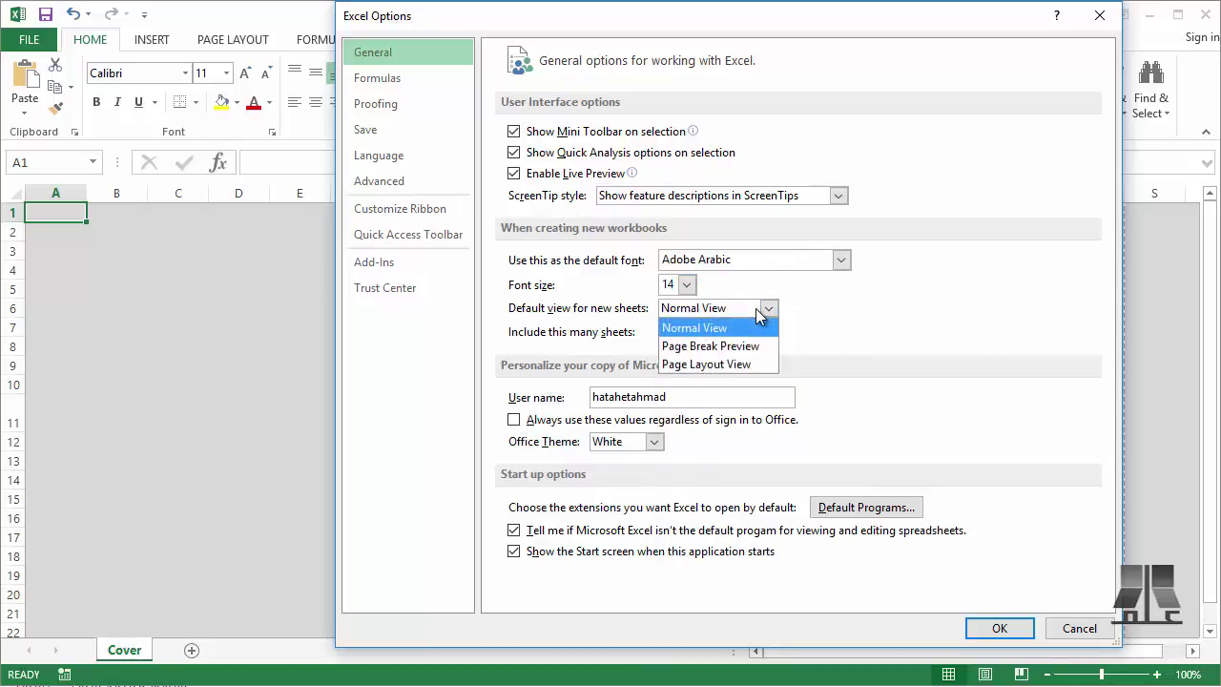
{"action": "left_click", "coordinate": [747, 326]}
{"action": "left_click", "coordinate": [768, 308]}
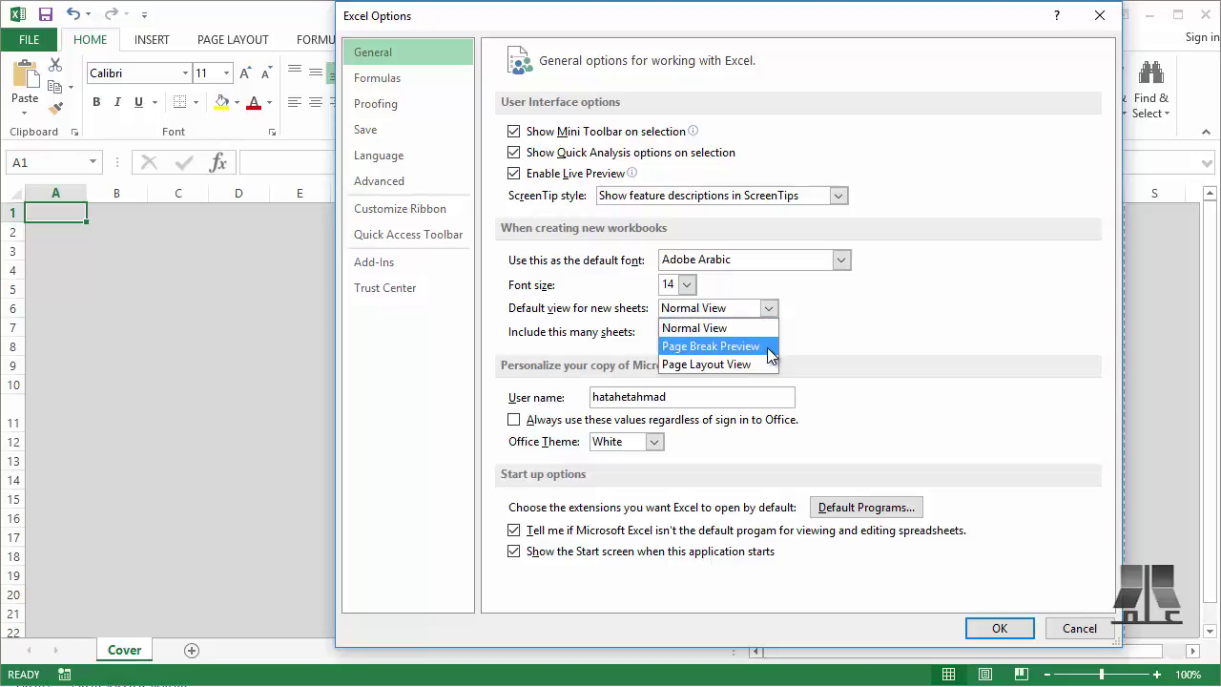
{"action": "left_click", "coordinate": [722, 330]}
- Raise the number of sheets in new workbooks to 5
{"action": "key", "text": "Tab"}
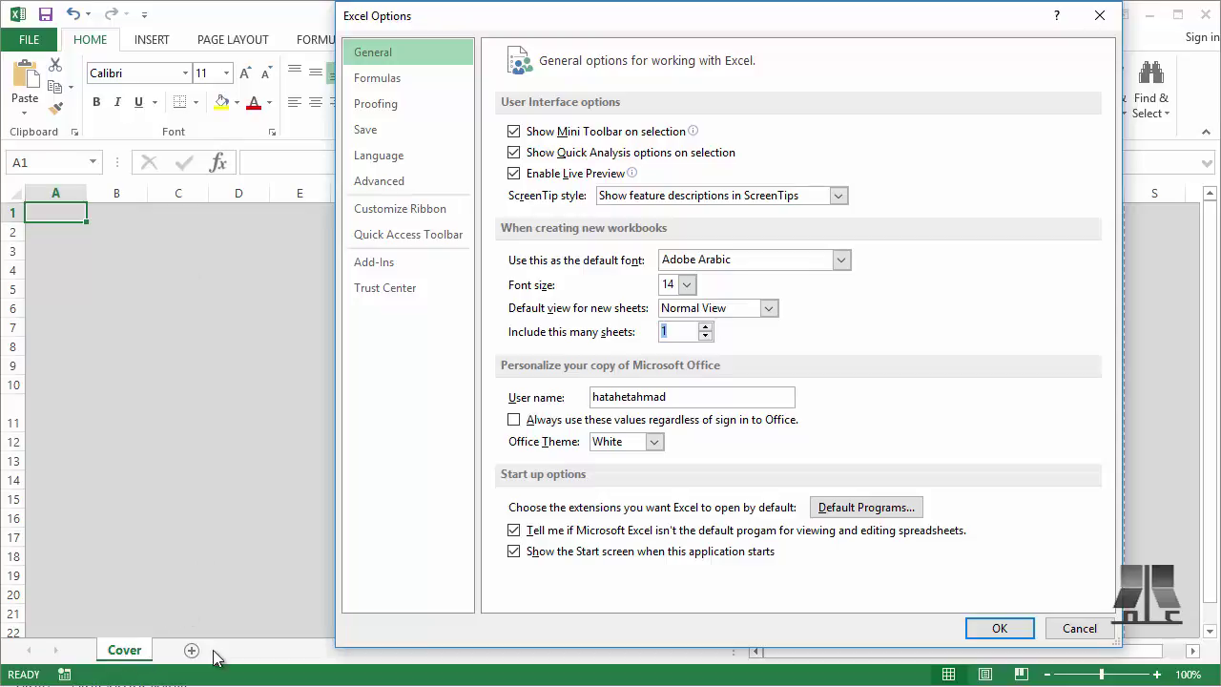
{"action": "left_click", "coordinate": [706, 326]}
{"action": "left_click", "coordinate": [706, 326]}
{"action": "left_click", "coordinate": [706, 328]}
{"action": "left_click", "coordinate": [706, 328]}
{"action": "left_click", "coordinate": [416, 77]}
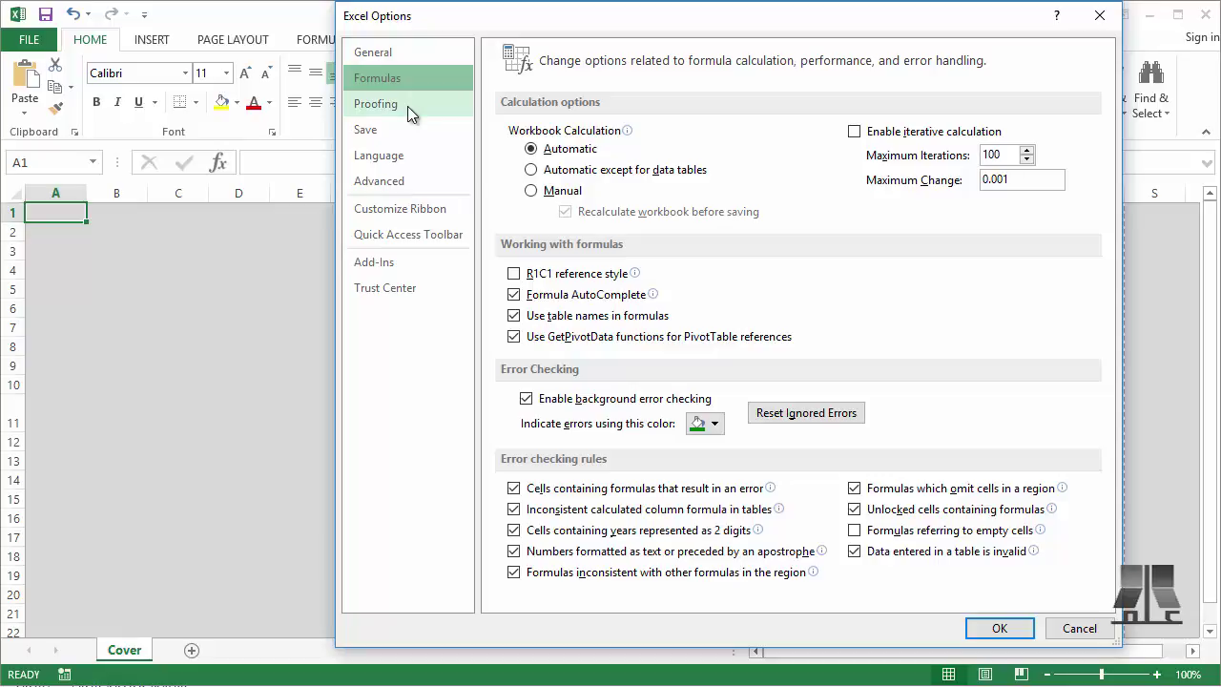
- On the Save page, select the AutoRecover interval of 10 minutes, then view the Language preferences
{"action": "left_click", "coordinate": [405, 131]}
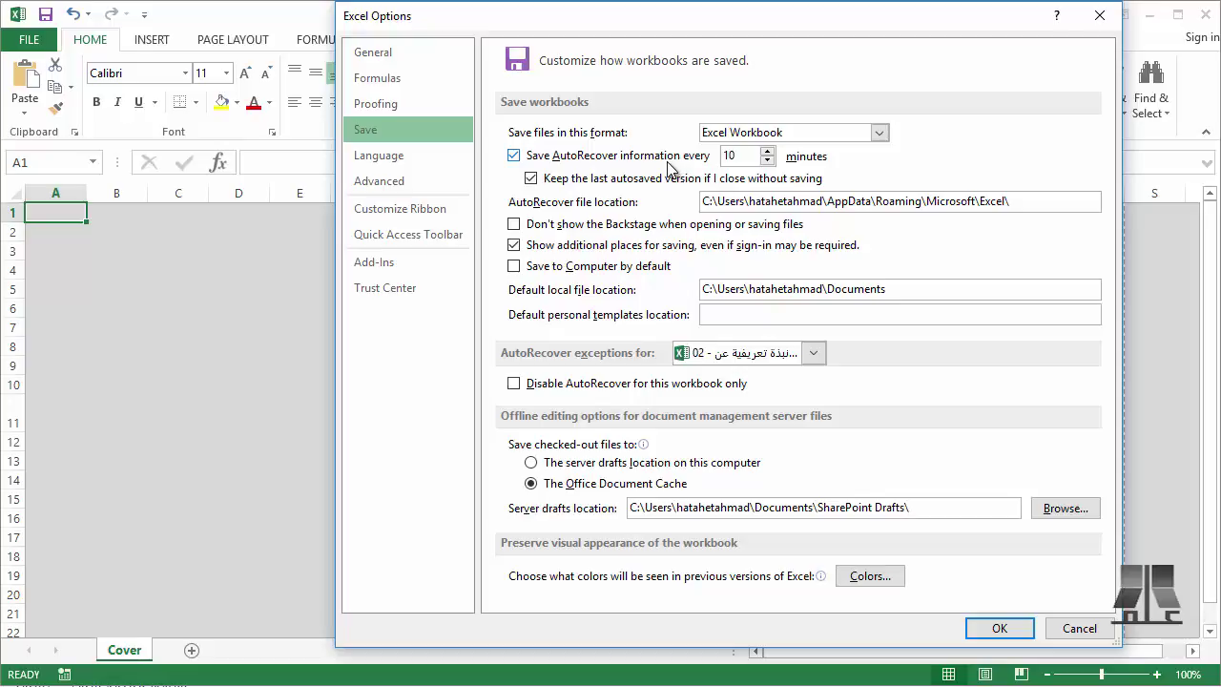
{"action": "left_click", "coordinate": [748, 157]}
{"action": "left_click_drag", "start_coordinate": [748, 157], "coordinate": [694, 164]}
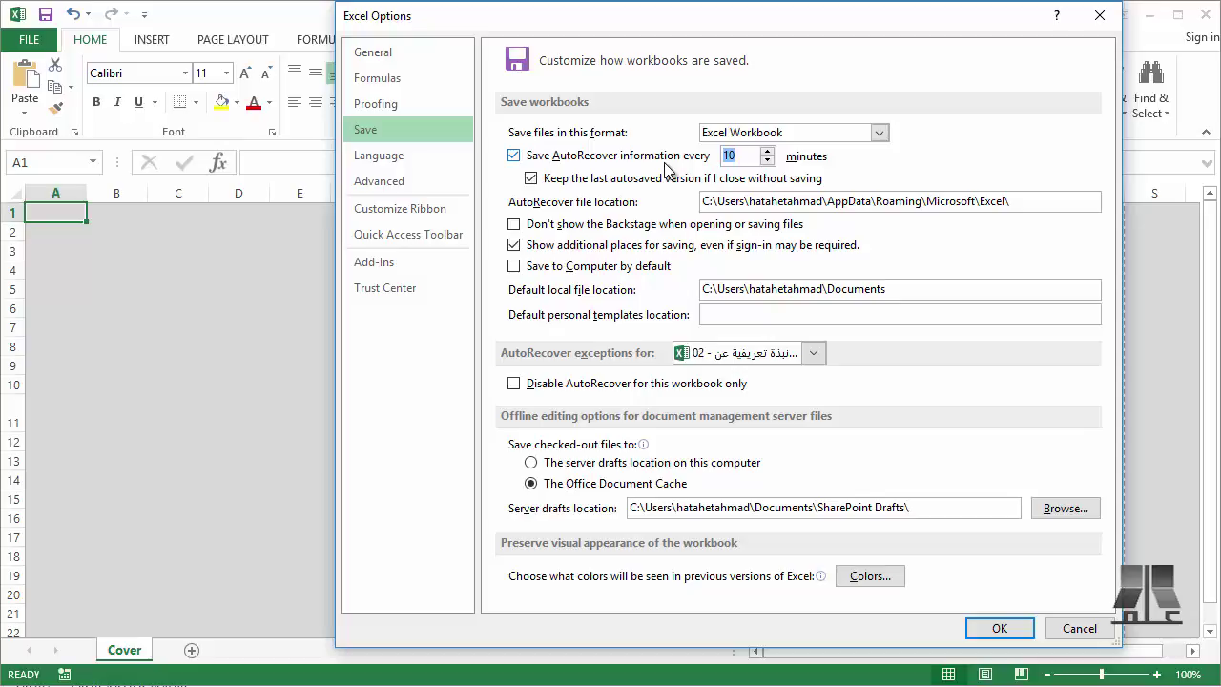
{"action": "left_click", "coordinate": [434, 156]}
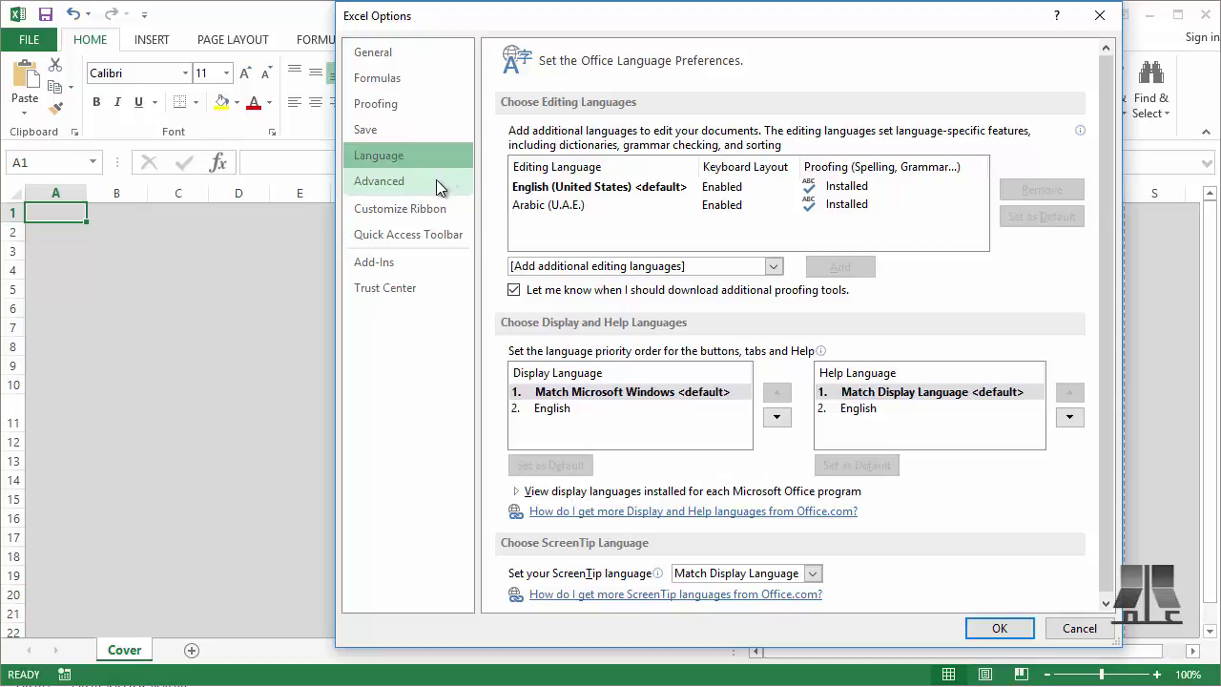
- Browse the Advanced settings and keep the current workbook for image size and quality
{"action": "left_click", "coordinate": [436, 179]}
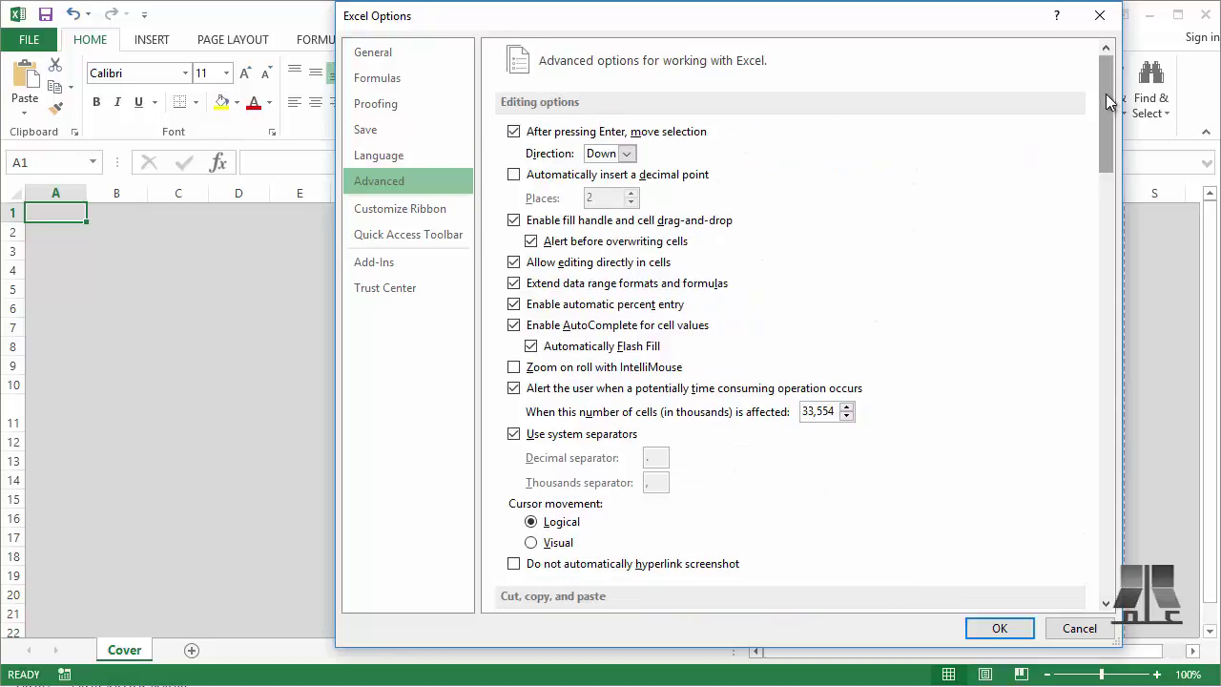
{"action": "mouse_move", "coordinate": [1110, 103]}
{"action": "left_mouse_down"}
{"action": "mouse_move", "coordinate": [1127, 168]}
{"action": "mouse_move", "coordinate": [1121, 90]}
{"action": "left_mouse_up"}
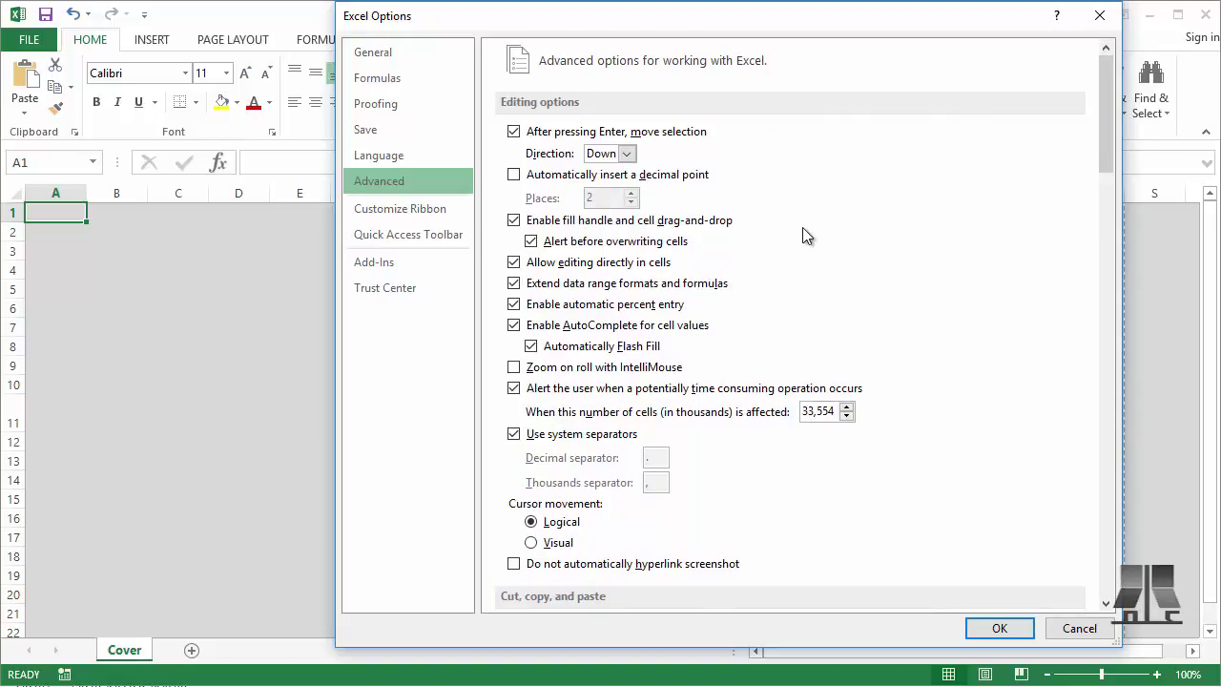
{"action": "left_click_drag", "start_coordinate": [1106, 184], "coordinate": [1103, 235]}
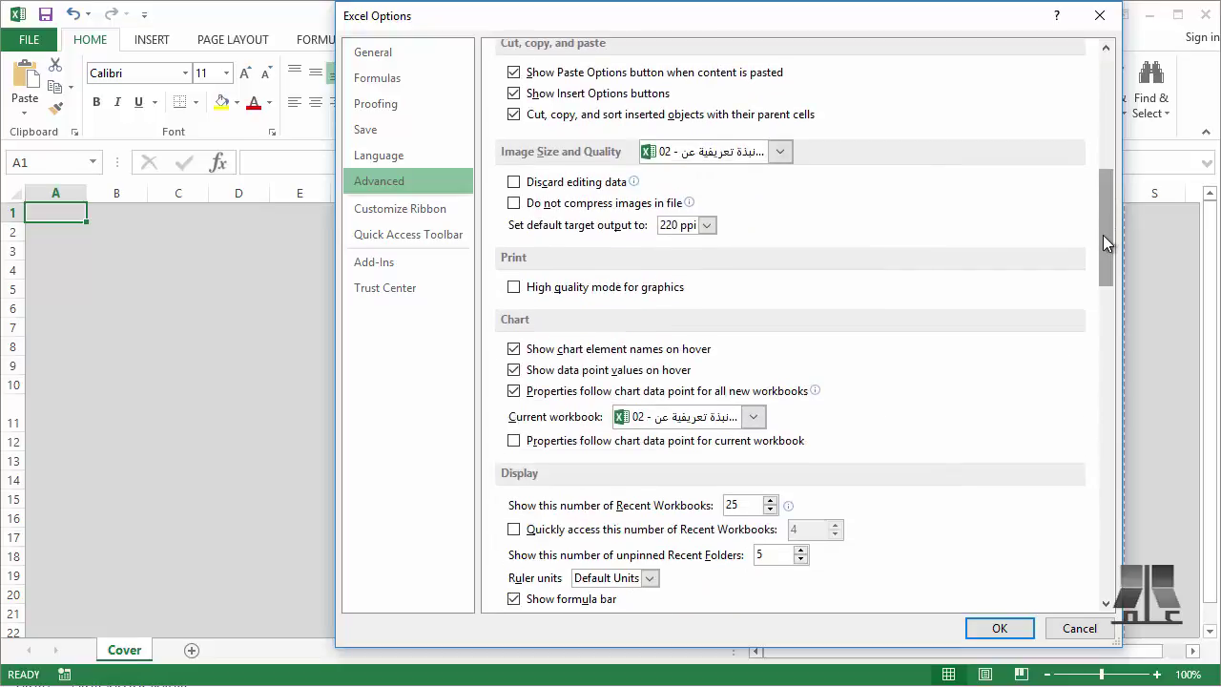
{"action": "left_click", "coordinate": [777, 156]}
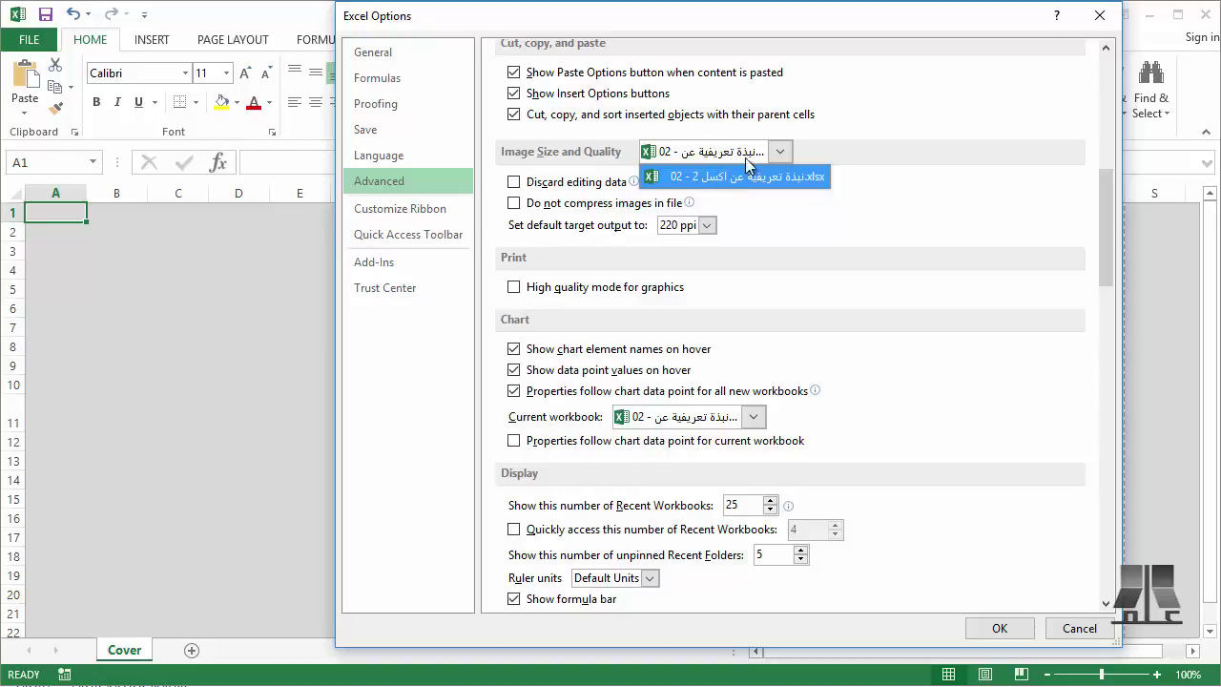
{"action": "left_click", "coordinate": [744, 164]}
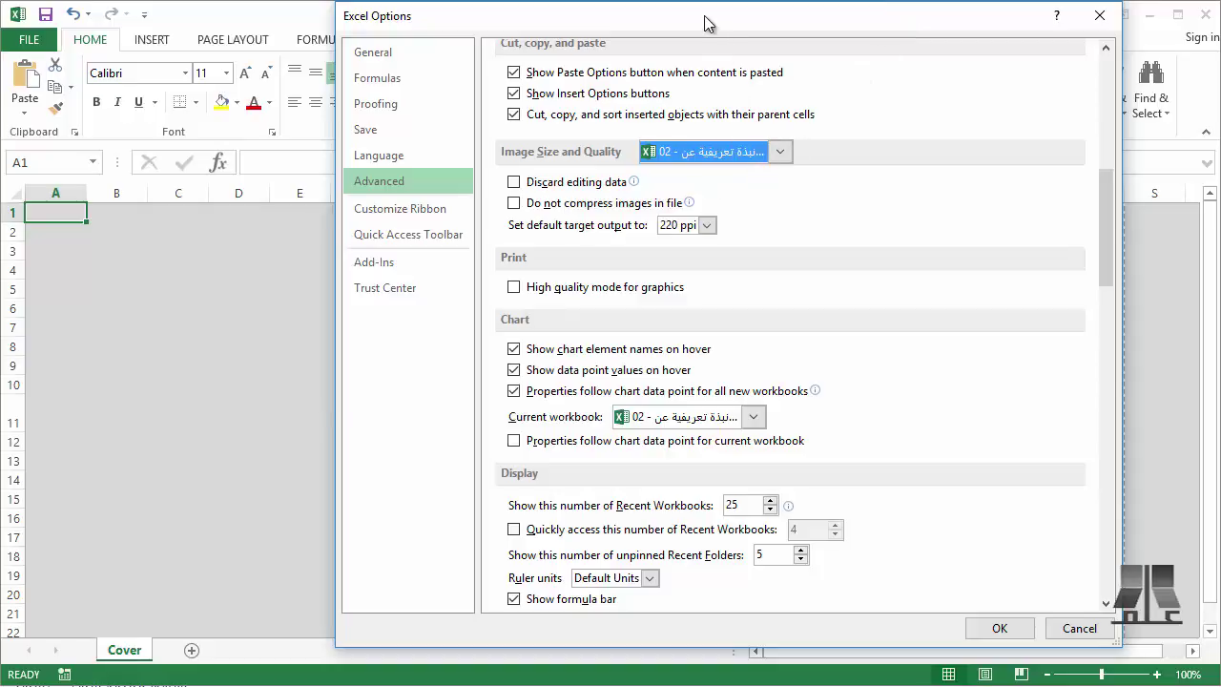
- Turn off Show page breaks for the Cover sheet and close Options with OK
{"action": "mouse_move", "coordinate": [706, 14]}
{"action": "left_mouse_down"}
{"action": "mouse_move", "coordinate": [495, 246]}
{"action": "mouse_move", "coordinate": [622, 319]}
{"action": "left_mouse_up"}
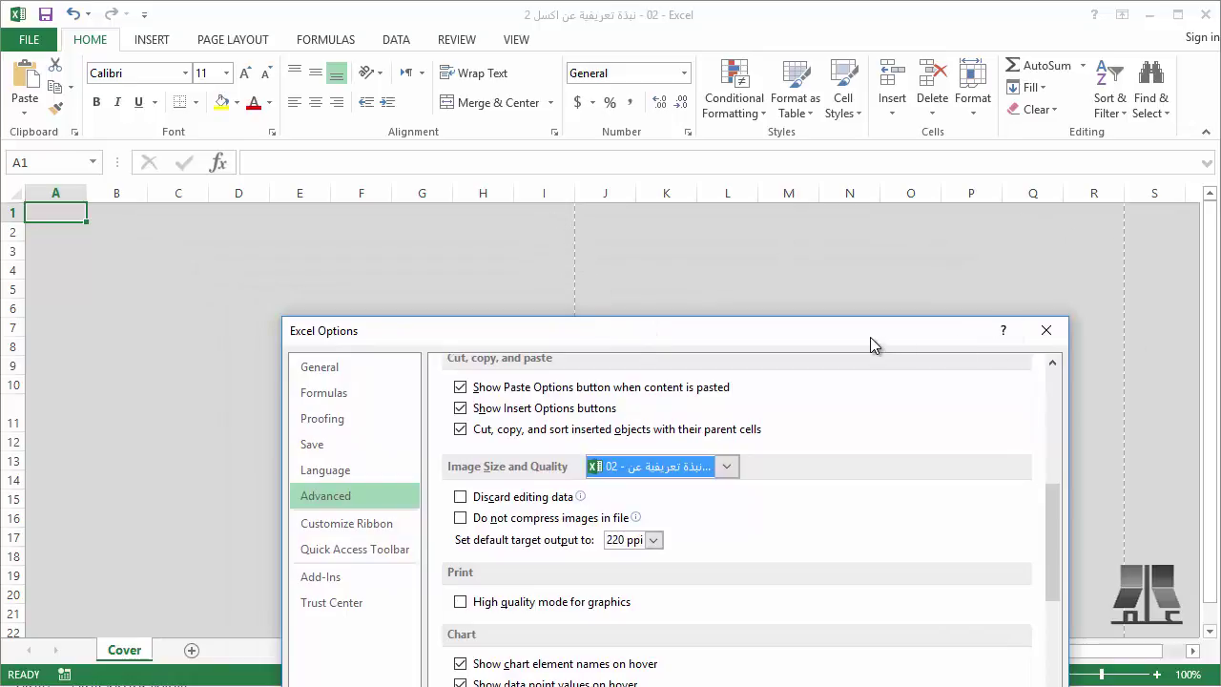
{"action": "left_click_drag", "start_coordinate": [870, 331], "coordinate": [872, 34]}
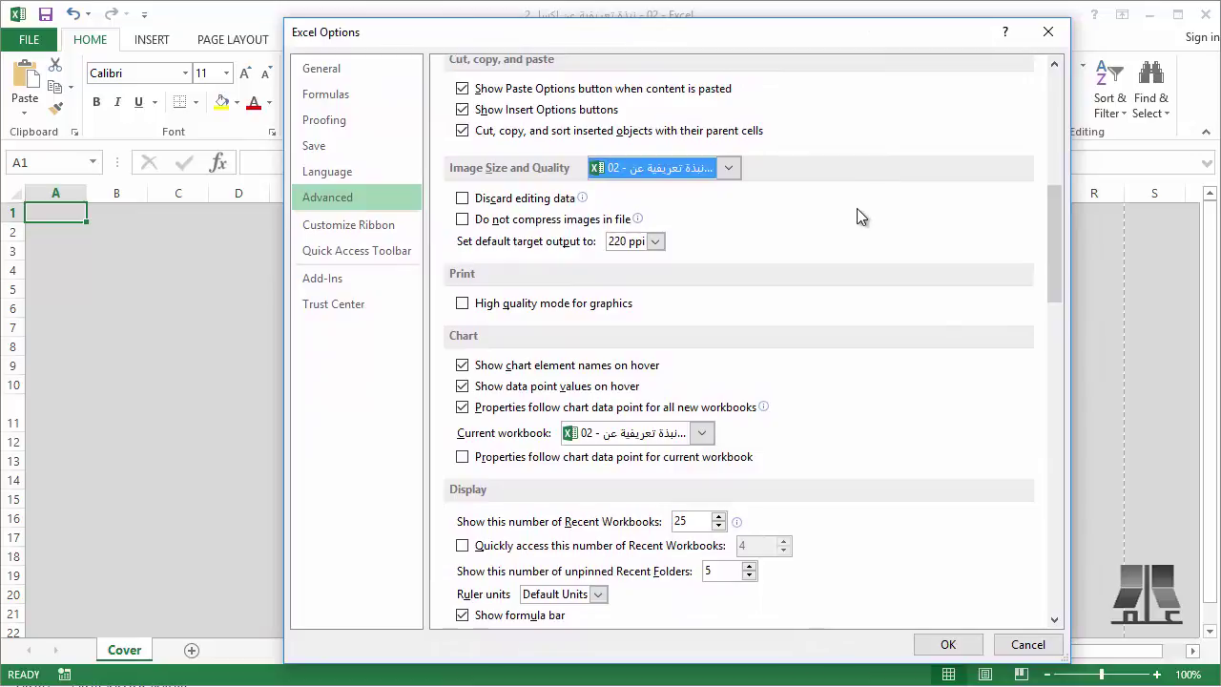
{"action": "left_click_drag", "start_coordinate": [1054, 194], "coordinate": [1049, 334]}
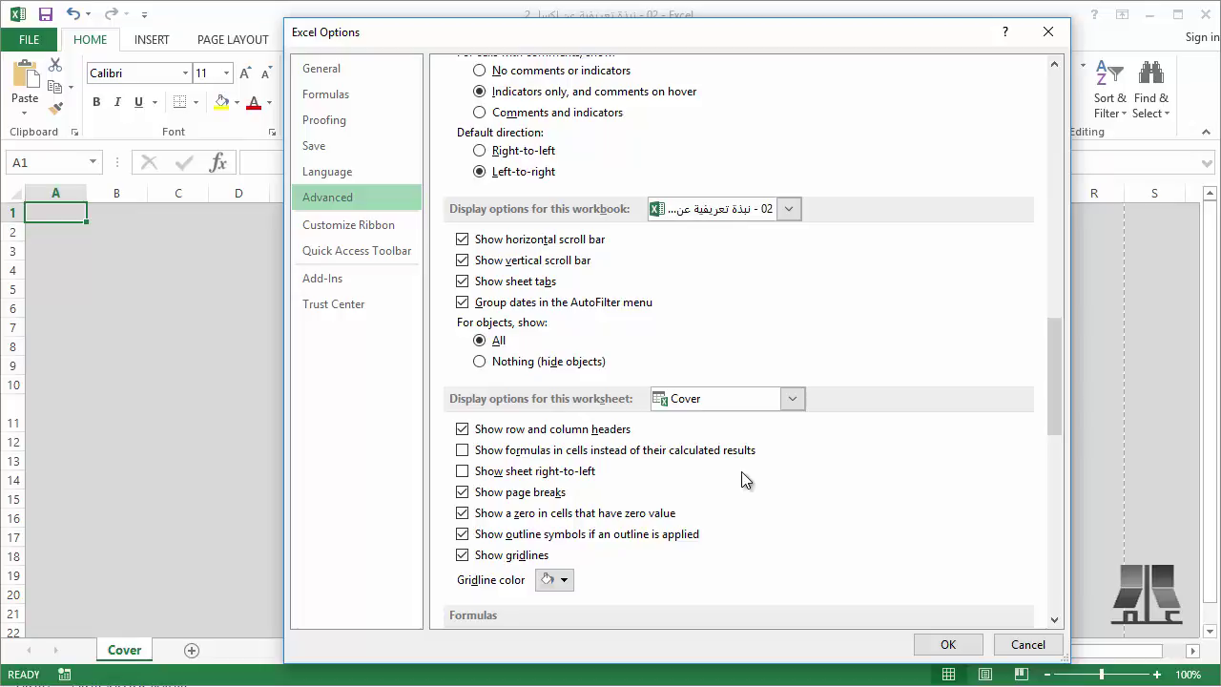
{"action": "key", "text": "alt"}
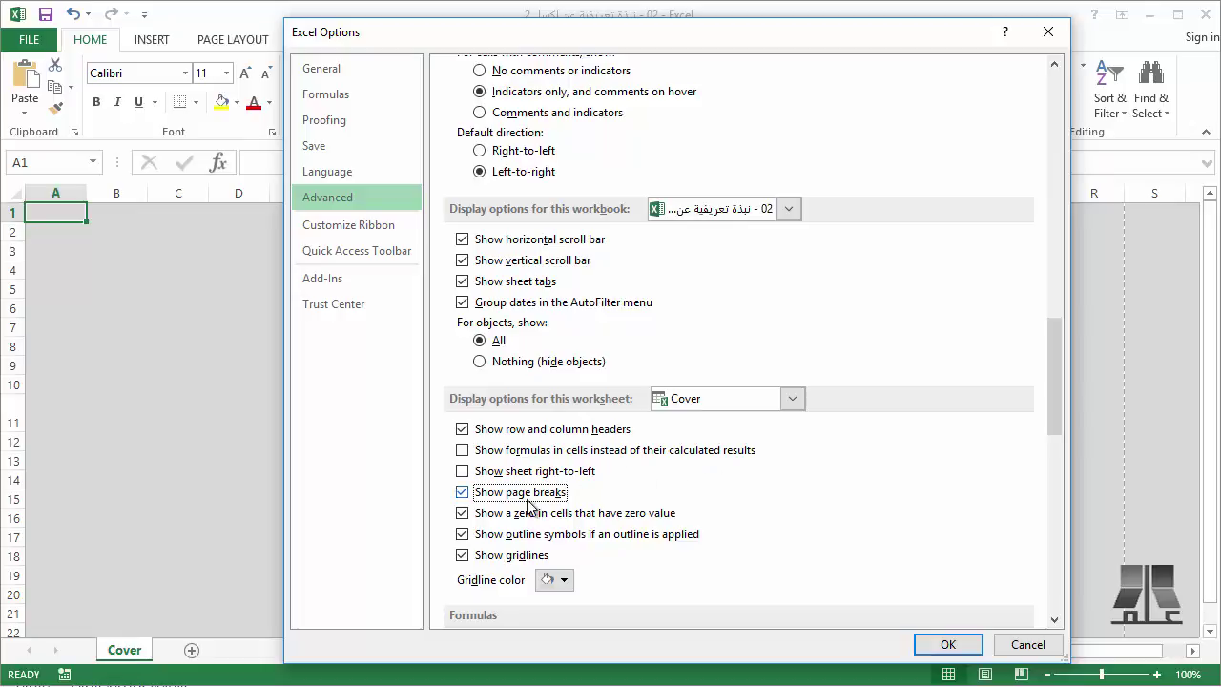
{"action": "left_click", "coordinate": [504, 496]}
{"action": "left_click", "coordinate": [946, 644]}
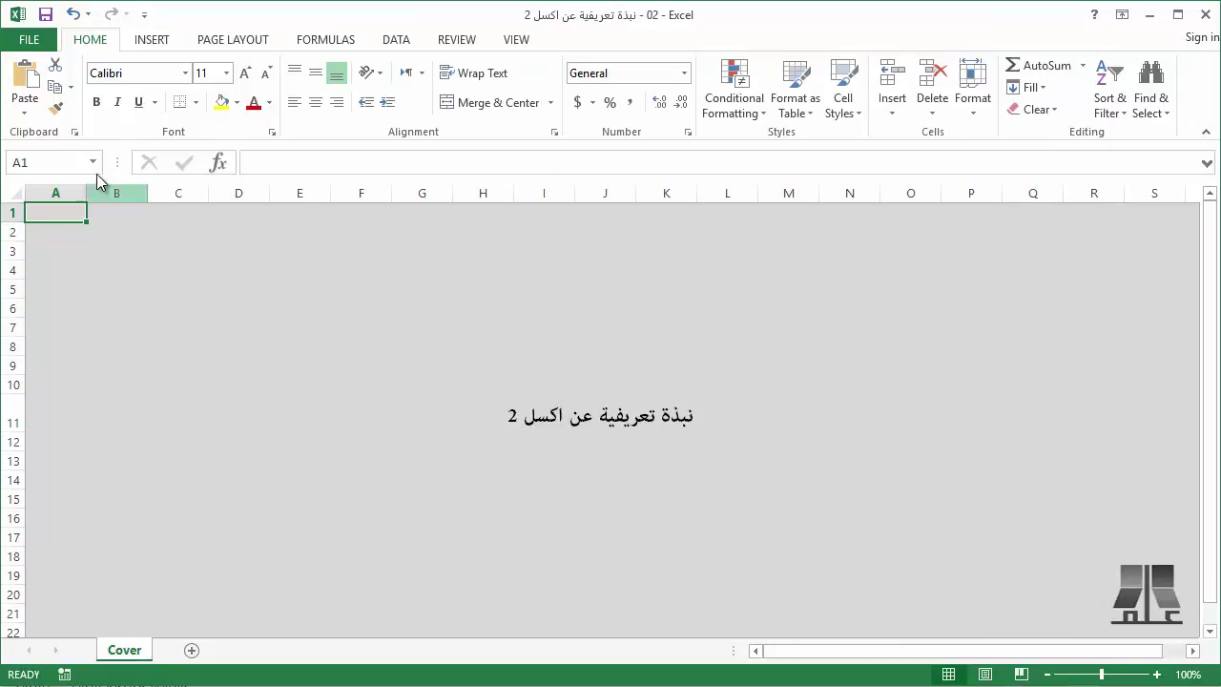
- Turn Show page breaks back on in the Advanced options and confirm with OK
{"action": "left_click", "coordinate": [30, 40]}
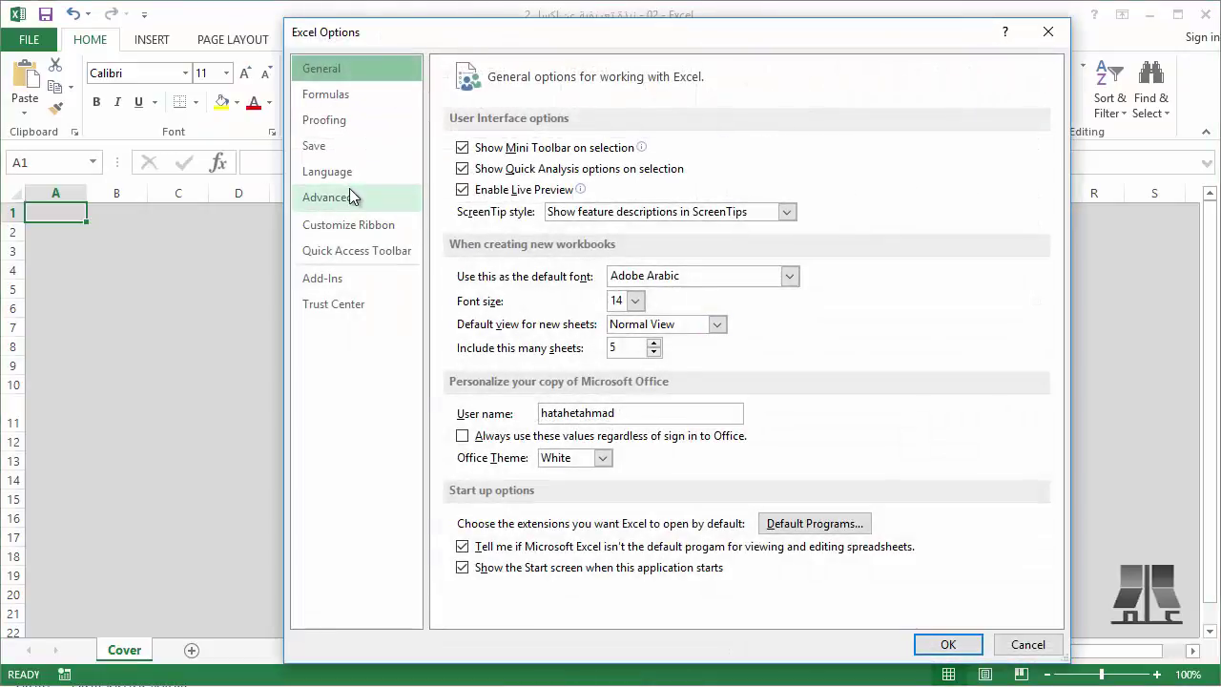
{"action": "left_click", "coordinate": [377, 197]}
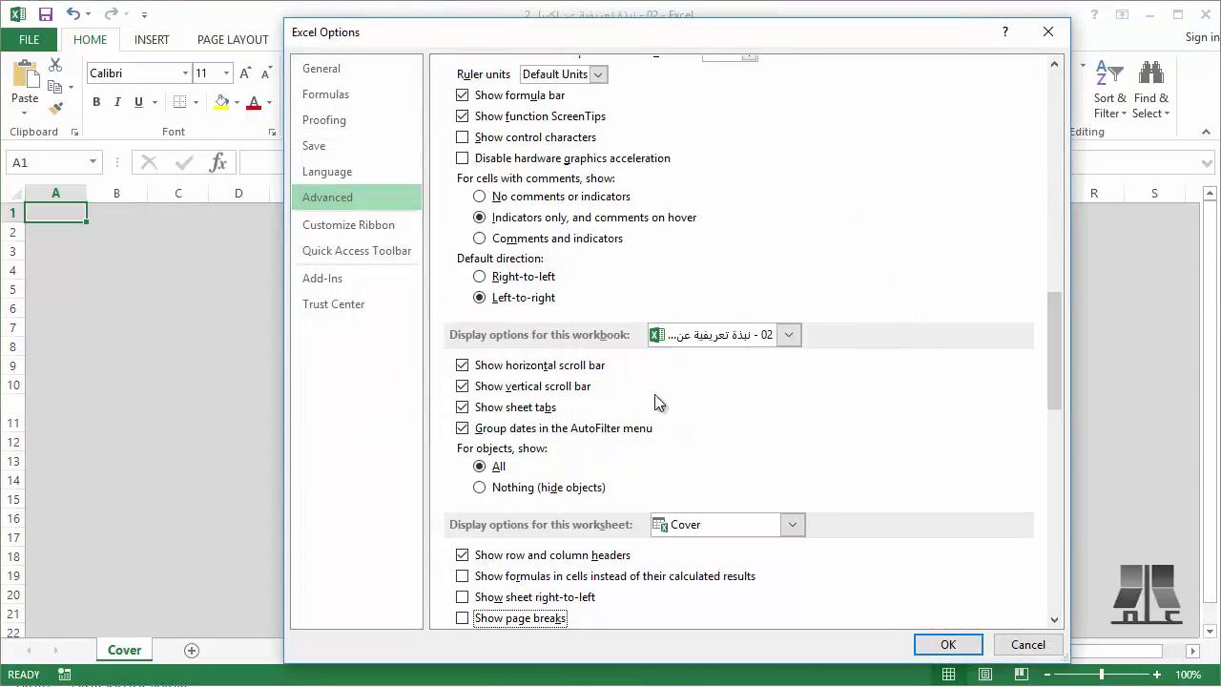
{"action": "left_click", "coordinate": [515, 622]}
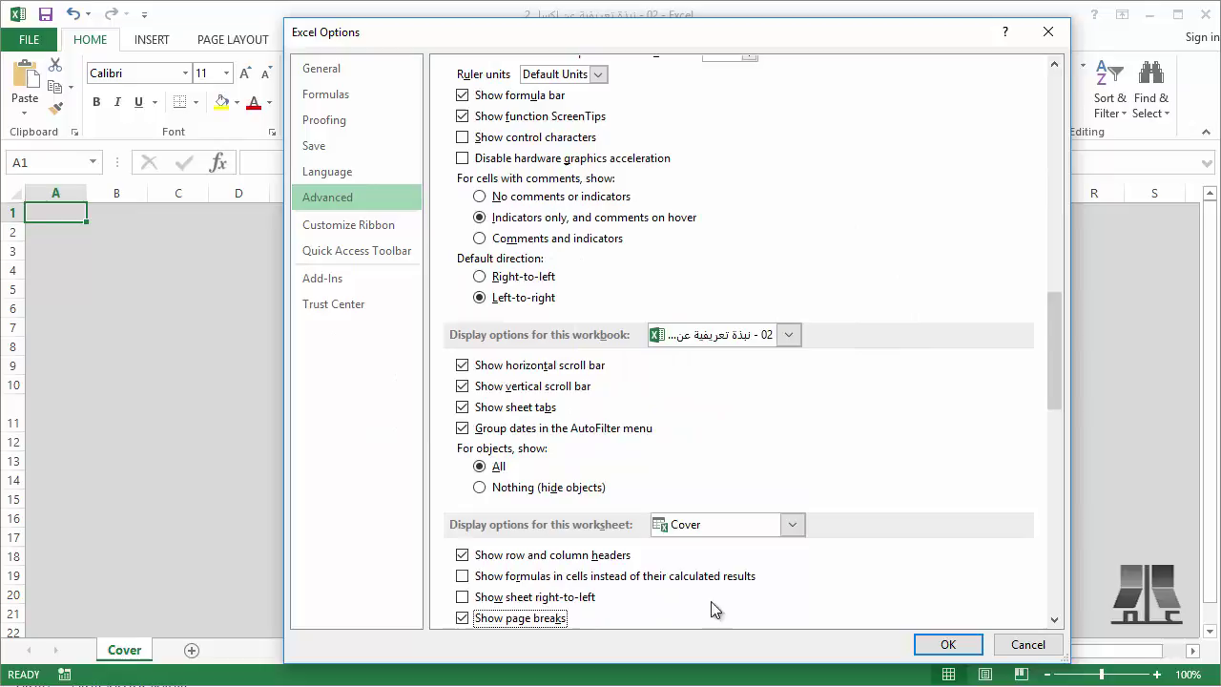
{"action": "left_click", "coordinate": [940, 645]}
- Reopen Excel Options at the Customize Ribbon page
{"action": "left_click", "coordinate": [29, 39]}
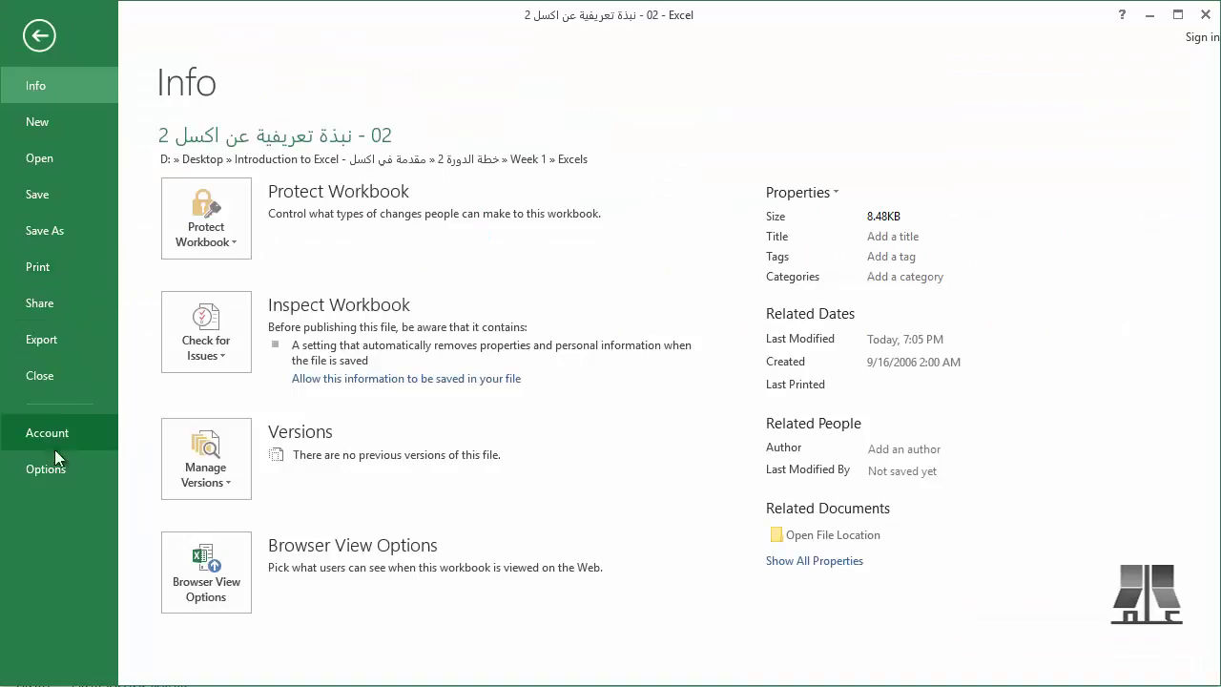
{"action": "left_click", "coordinate": [58, 469]}
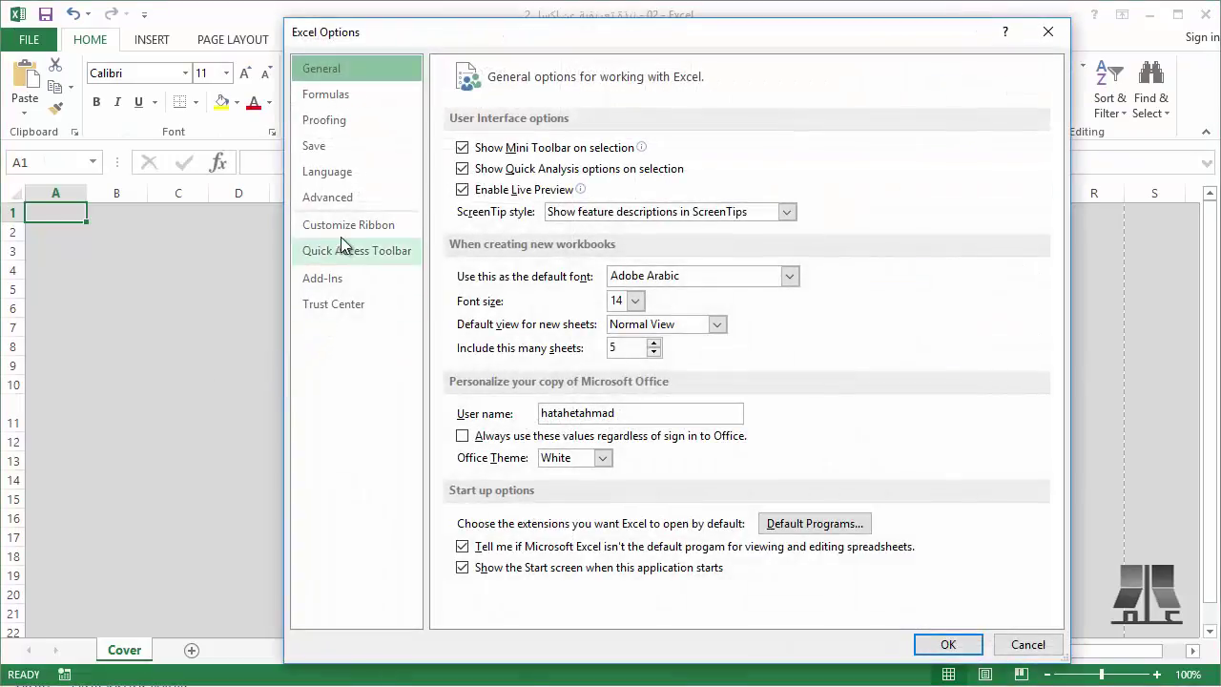
{"action": "left_click", "coordinate": [365, 224]}
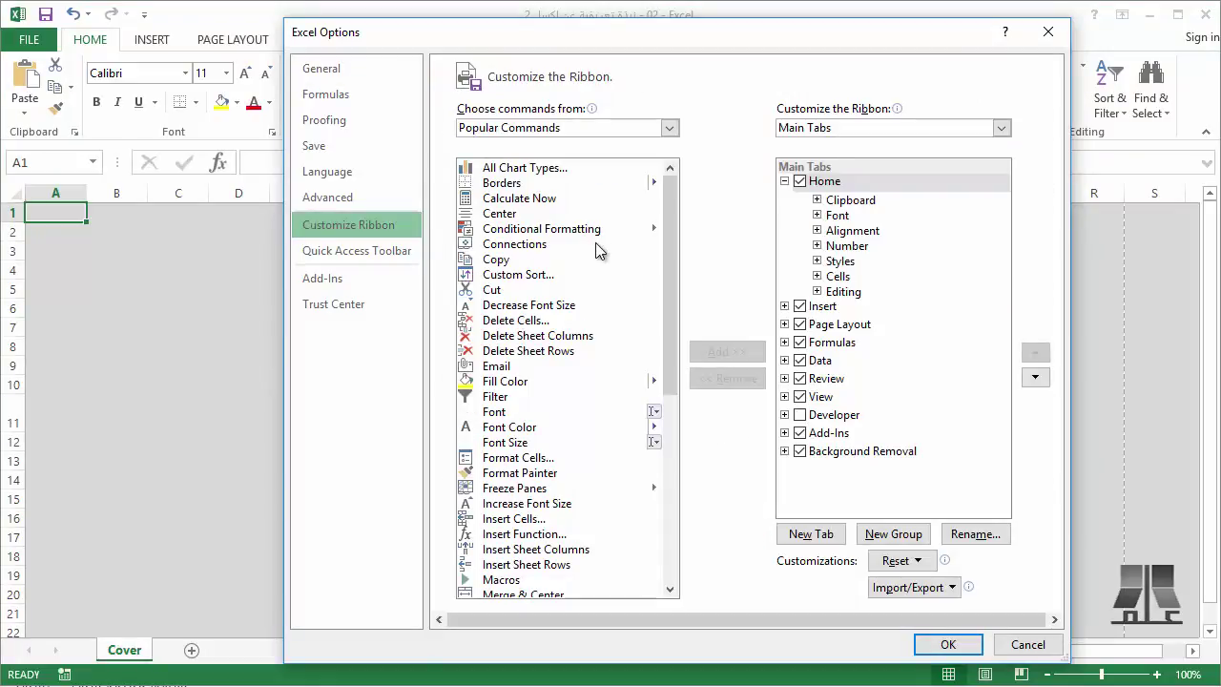
- Explore the Customize Ribbon lists, selecting Home, Delete Cells and Pictures
{"action": "left_click_drag", "start_coordinate": [392, 38], "coordinate": [331, 239]}
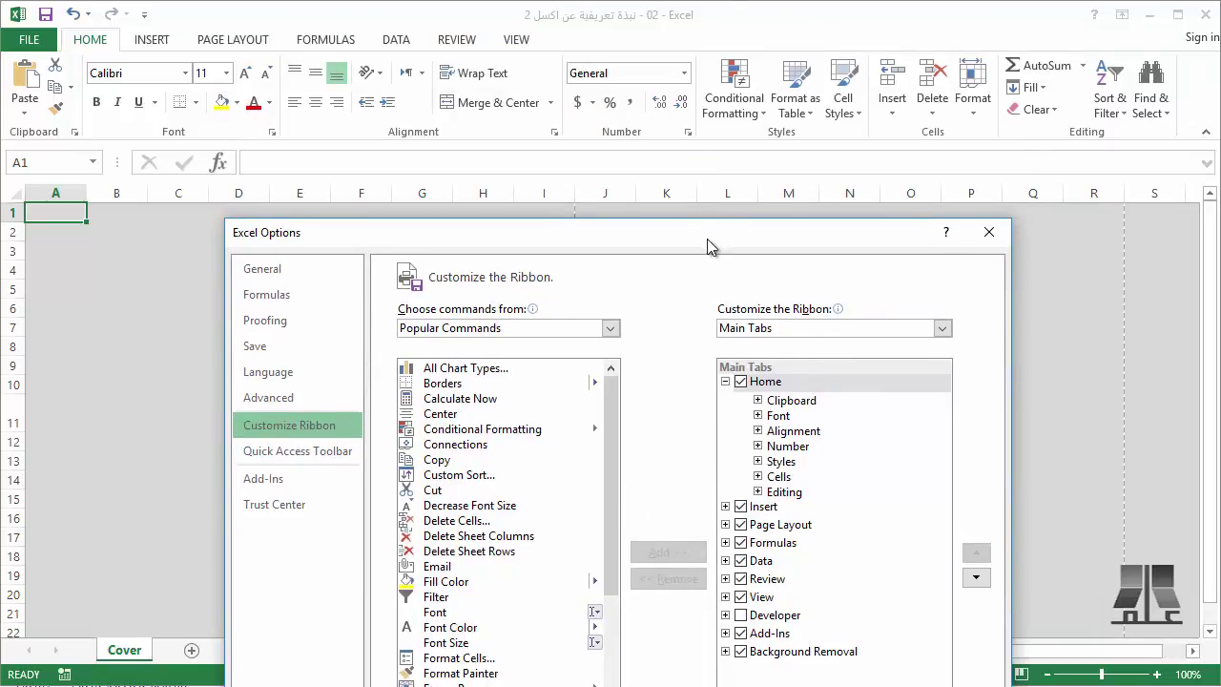
{"action": "left_click_drag", "start_coordinate": [708, 247], "coordinate": [703, 47]}
{"action": "left_click", "coordinate": [737, 181]}
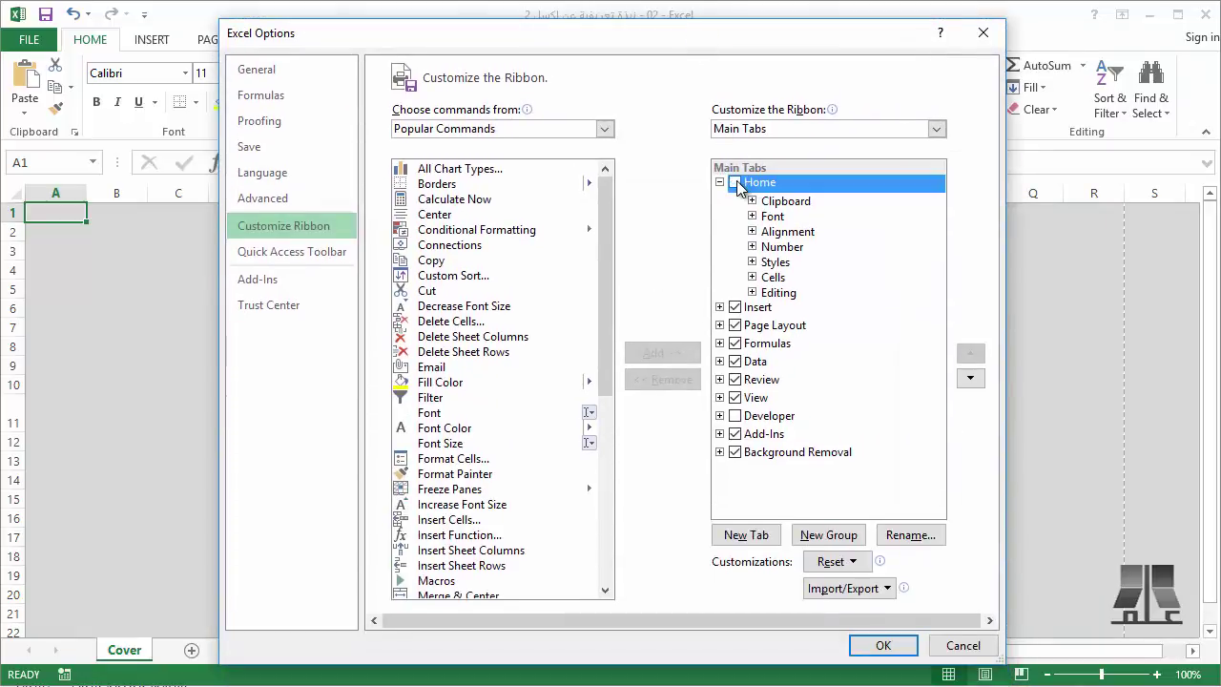
{"action": "left_click", "coordinate": [484, 323]}
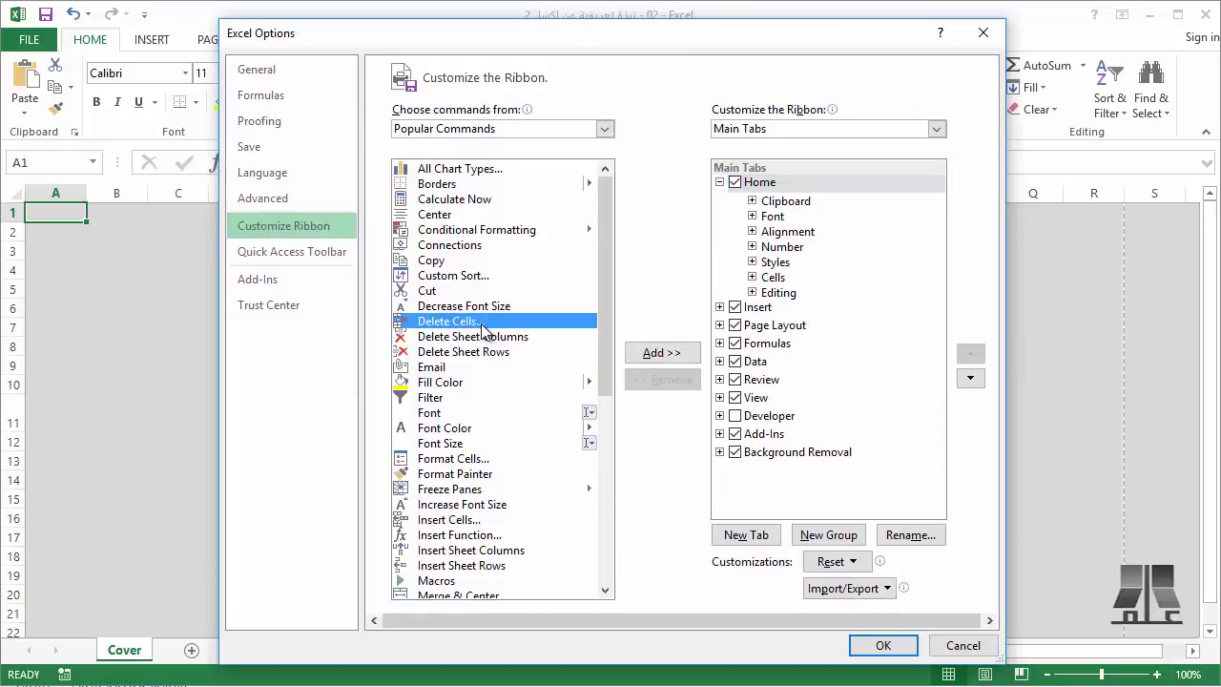
{"action": "scroll", "coordinate": [486, 321], "scroll_direction": "down", "scroll_amount": 5}
{"action": "scroll", "coordinate": [491, 315], "scroll_direction": "down", "scroll_amount": 3}
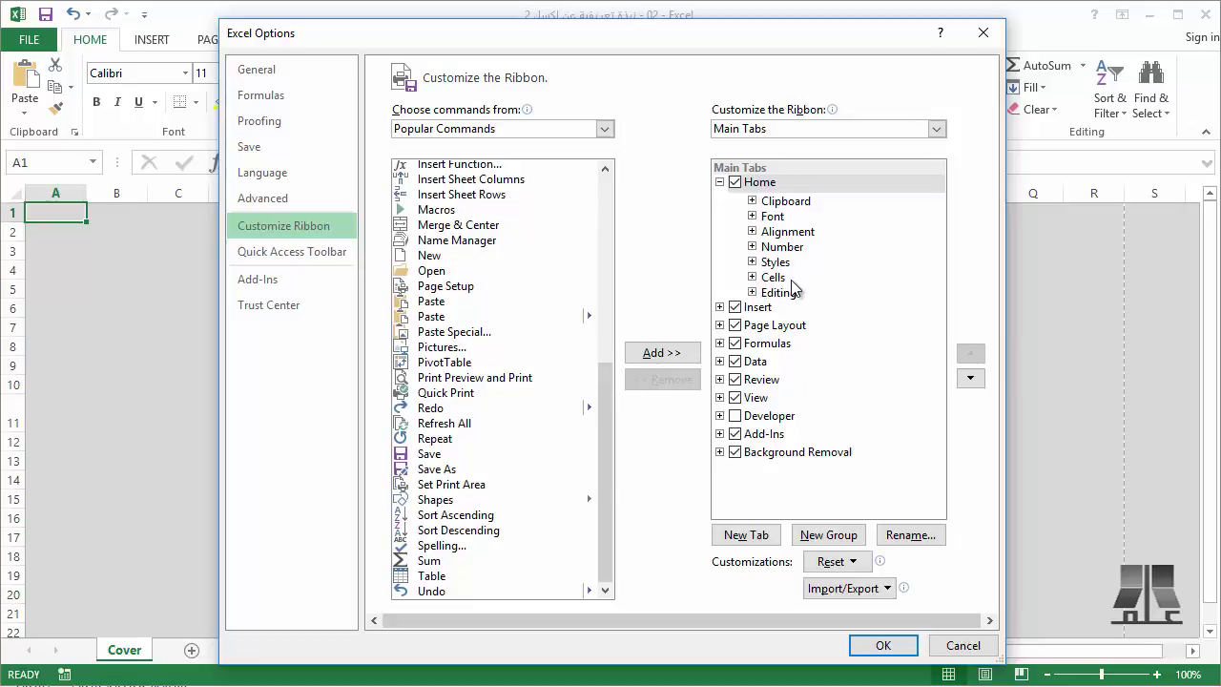
{"action": "left_click", "coordinate": [544, 347]}
- Expand and collapse the Insert and Home tabs, then go to the Quick Access Toolbar page
{"action": "left_click", "coordinate": [720, 307]}
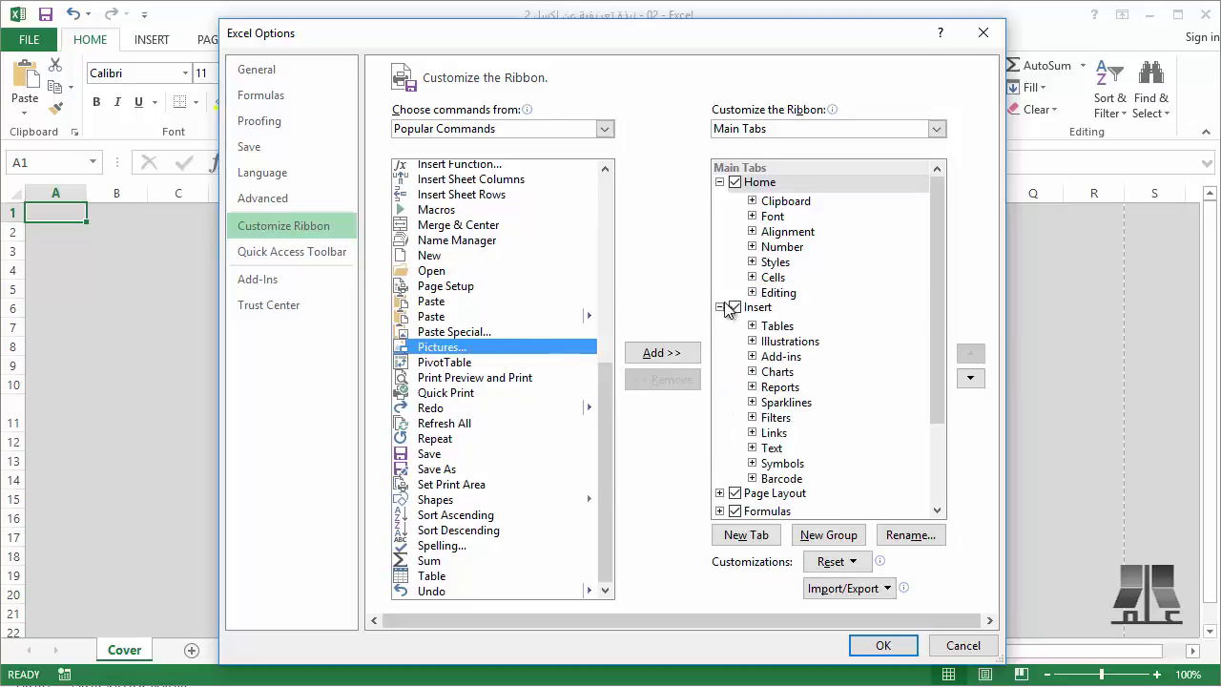
{"action": "left_click", "coordinate": [720, 308]}
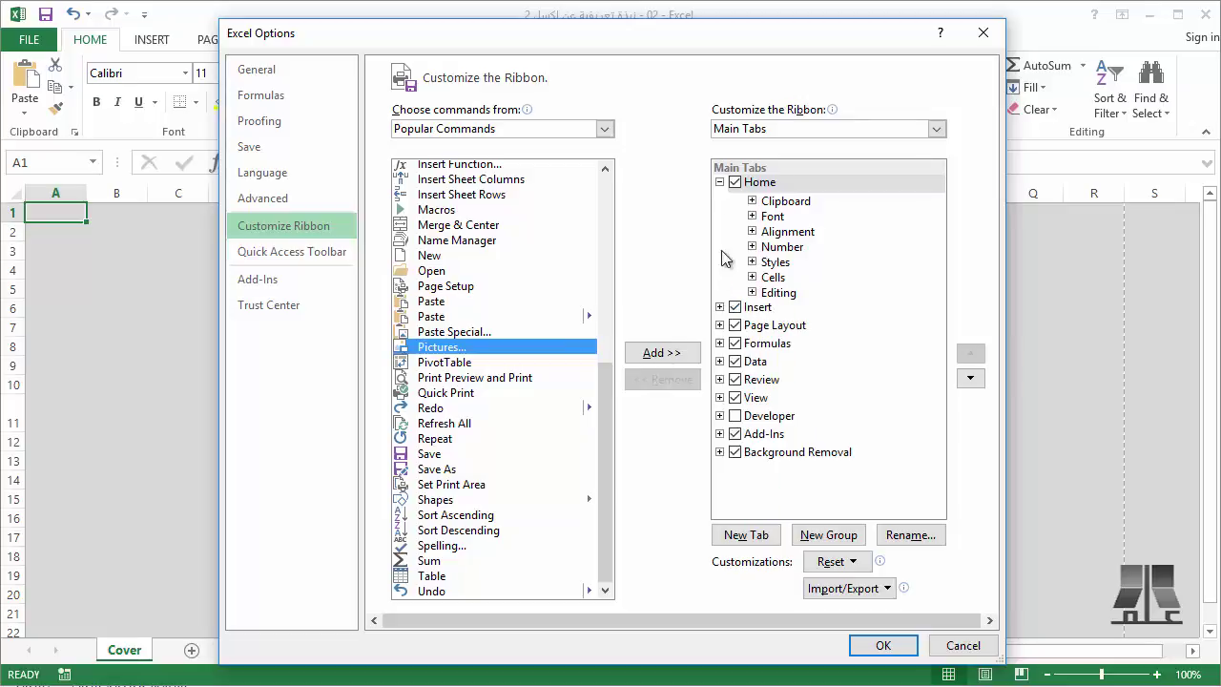
{"action": "left_click", "coordinate": [719, 182]}
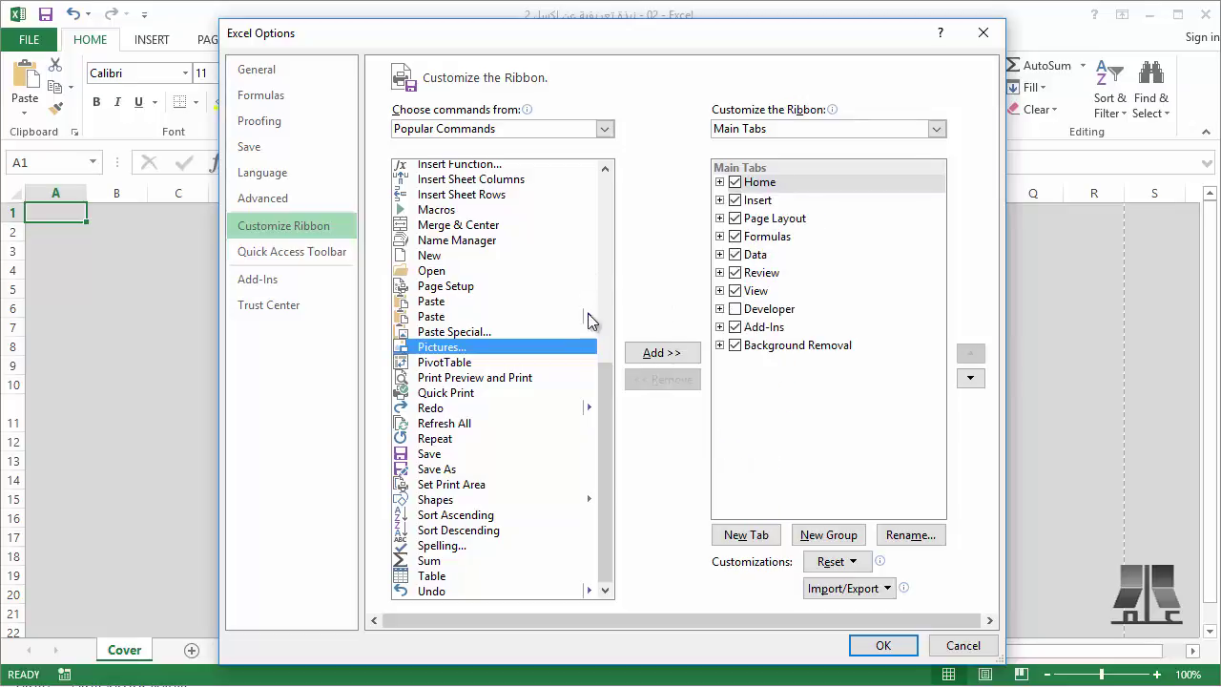
{"action": "left_click", "coordinate": [291, 254]}
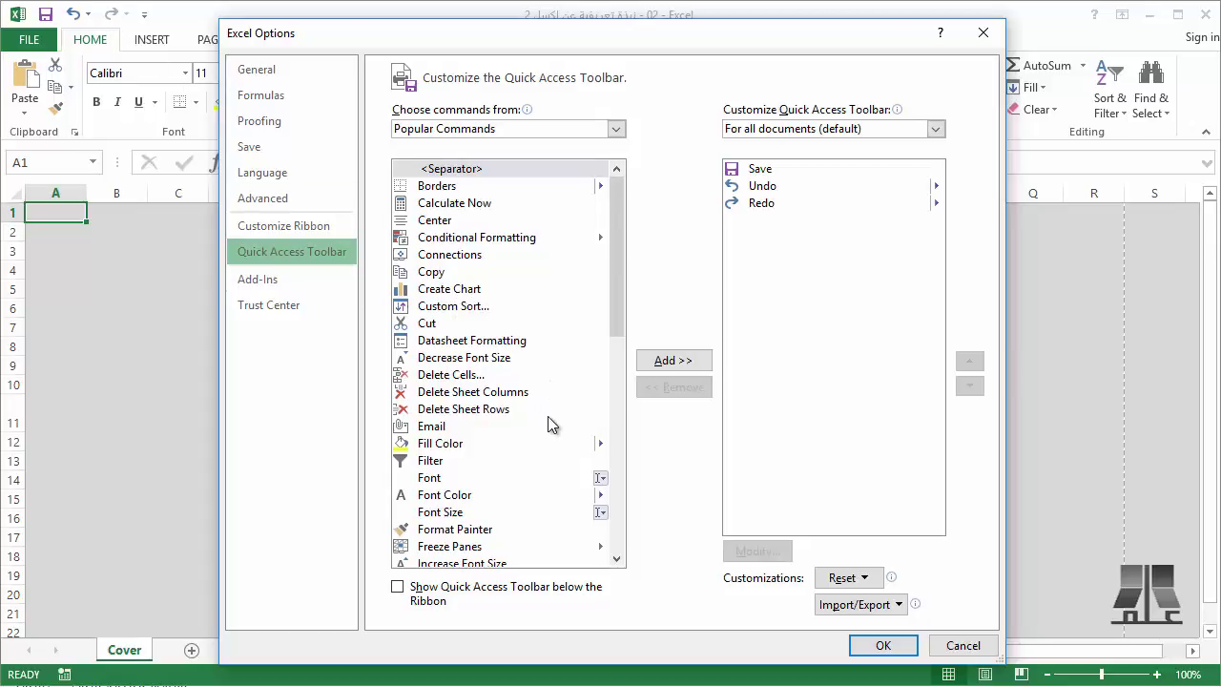
- Add Format Painter from Popular Commands to the Quick Access Toolbar, then view the Add-Ins page
{"action": "left_click", "coordinate": [468, 531]}
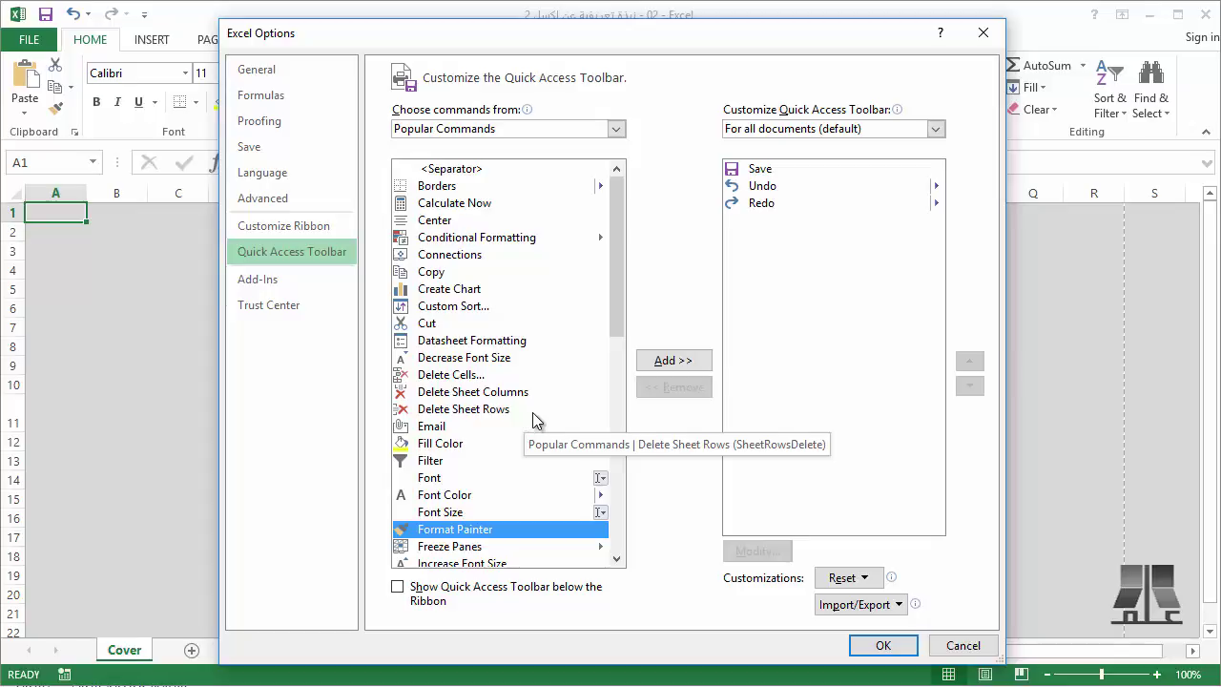
{"action": "left_click", "coordinate": [658, 363]}
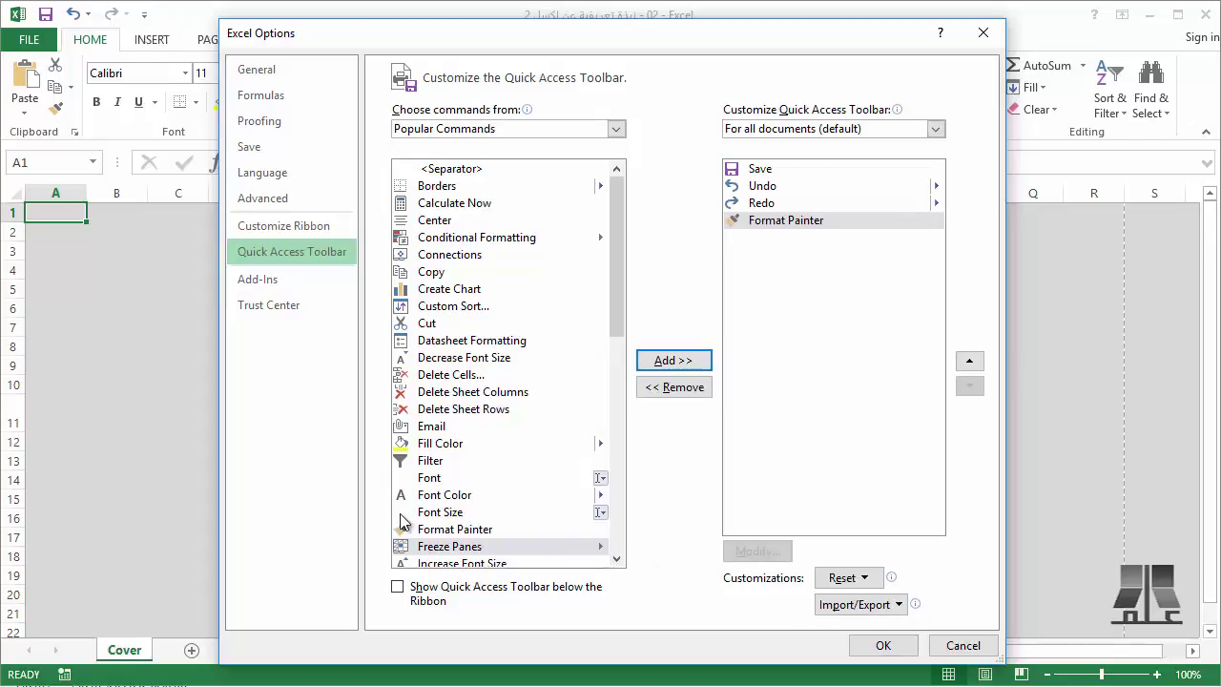
{"action": "left_click", "coordinate": [280, 281]}
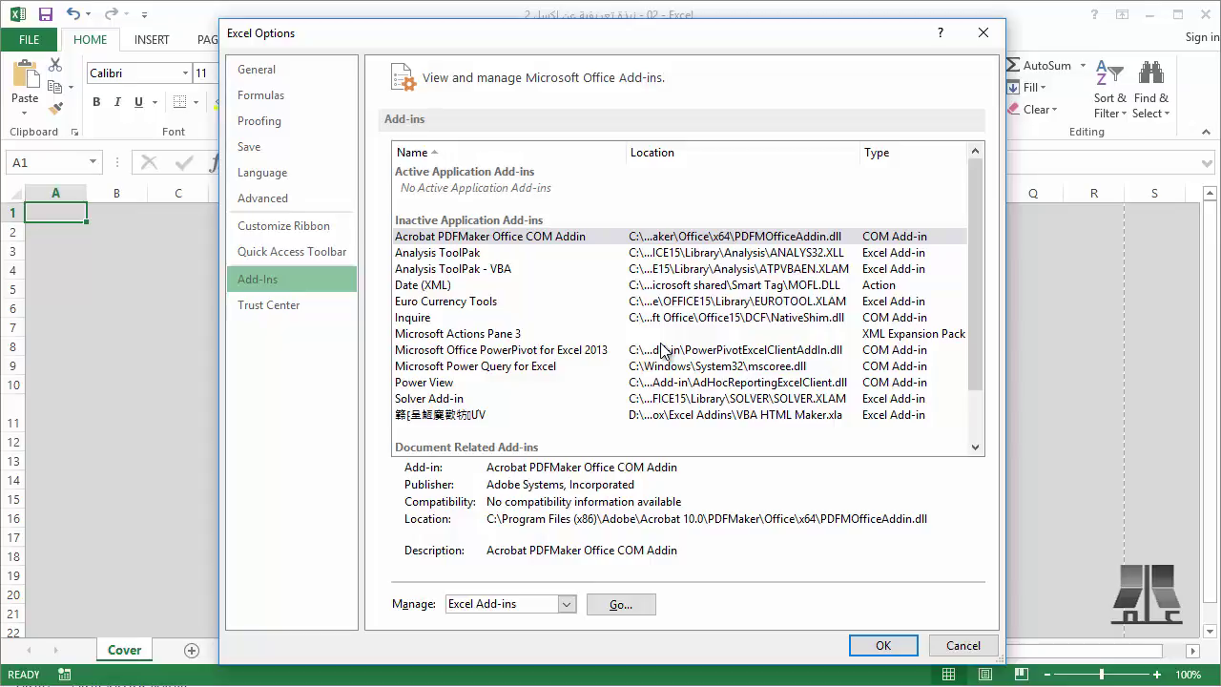
- Apply the changes with OK so Format Painter appears on the Quick Access Toolbar
{"action": "left_click", "coordinate": [880, 644]}
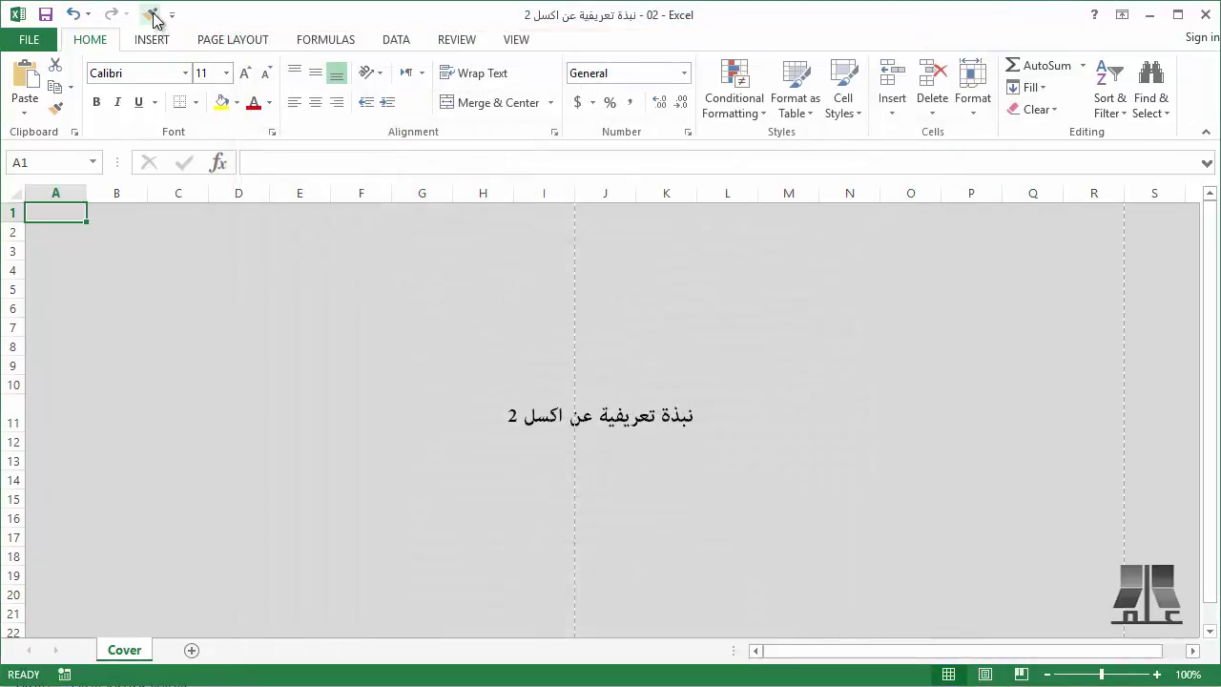